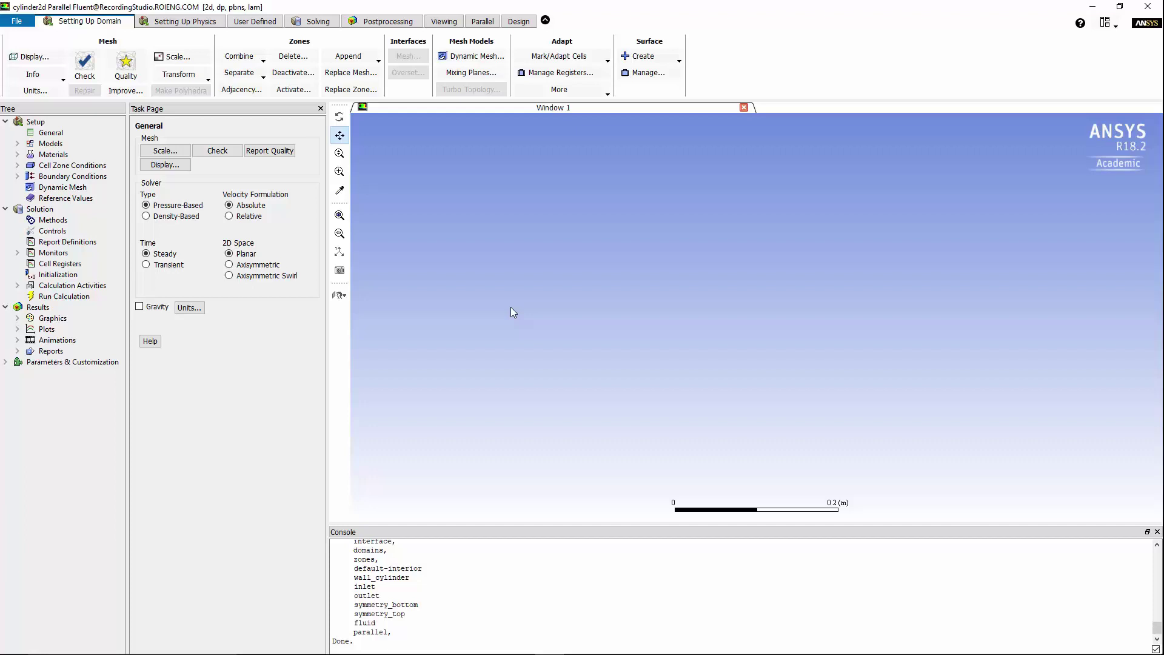
Step: Display the mesh of the whole cylinder domain
click(17, 317)
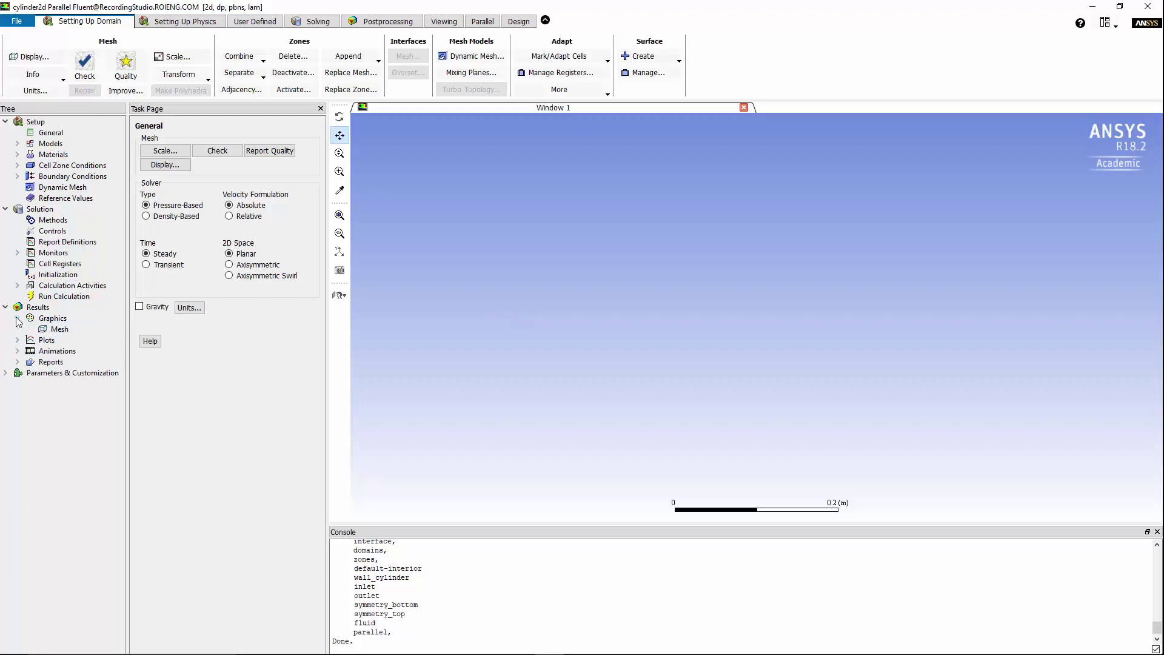
double_click(43, 330)
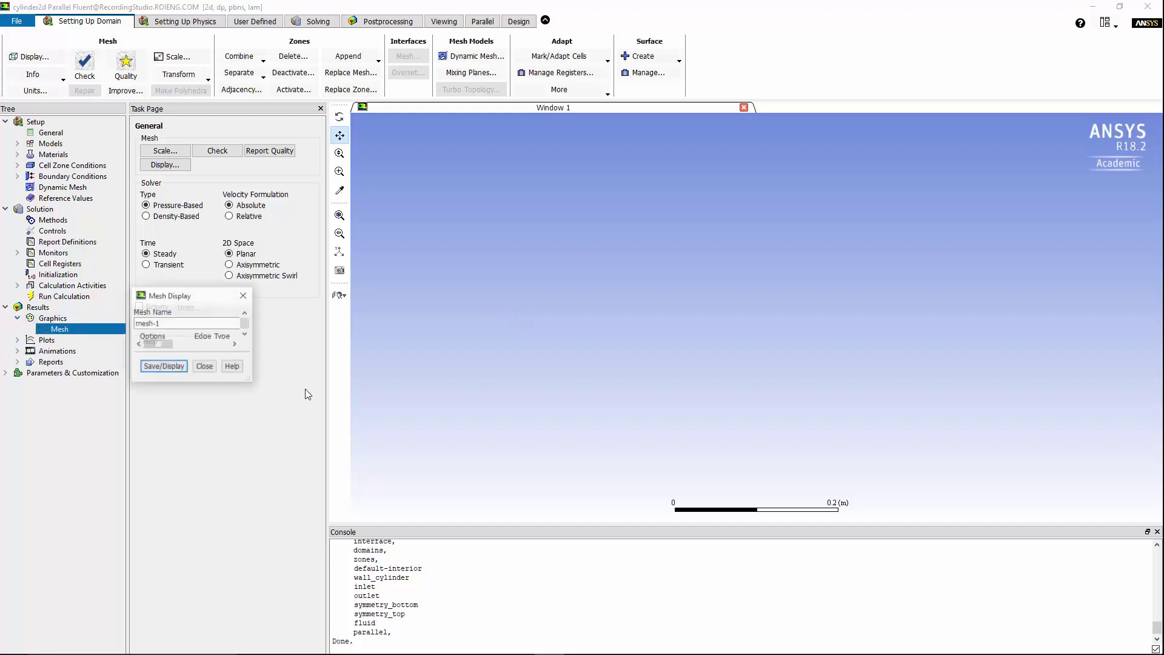
click(247, 563)
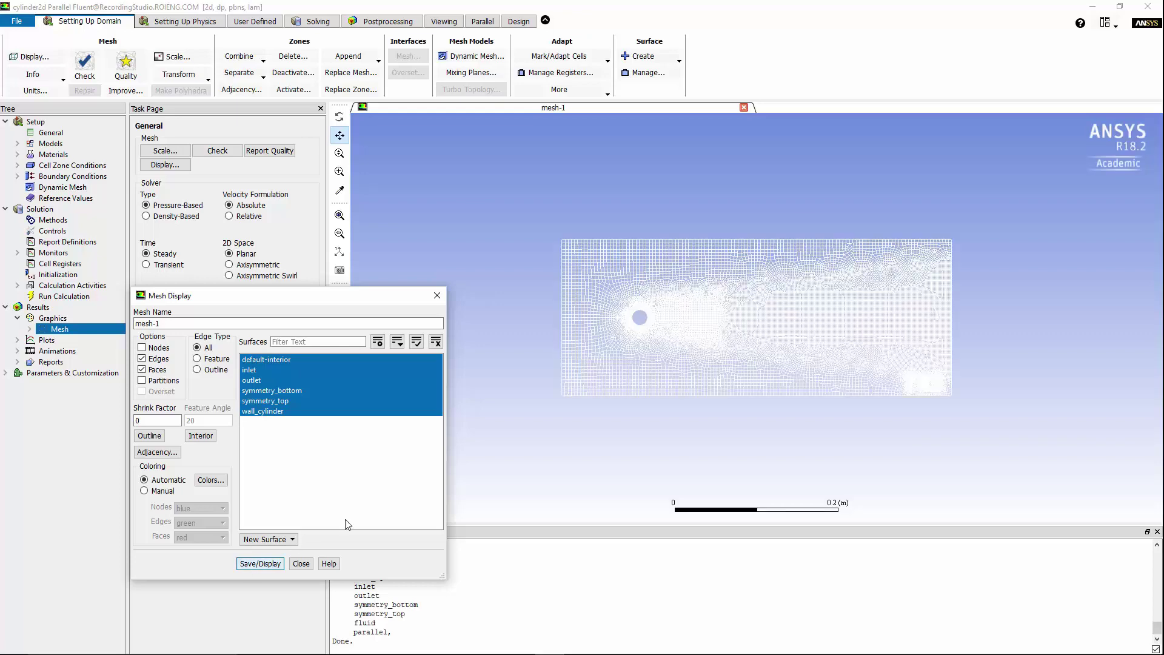
Step: Check the mesh and report quality, noting minimum orthogonal quality 6.07853e-01
scroll(442, 300, up, 5)
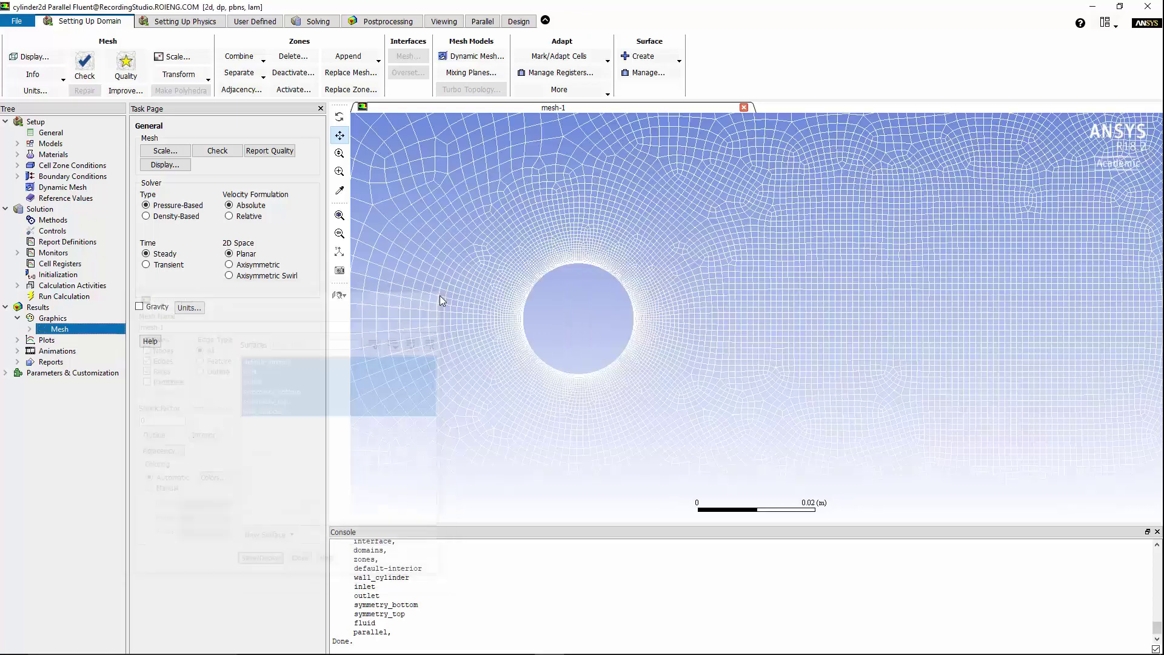
click(226, 150)
click(279, 152)
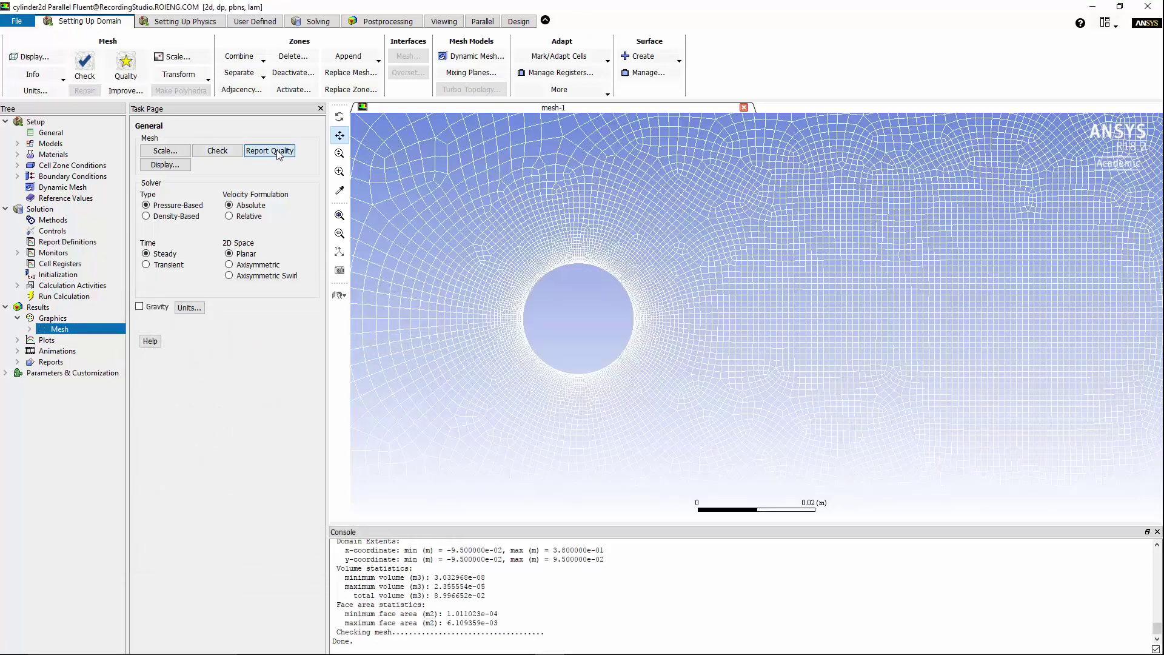
drag(449, 606, 516, 606)
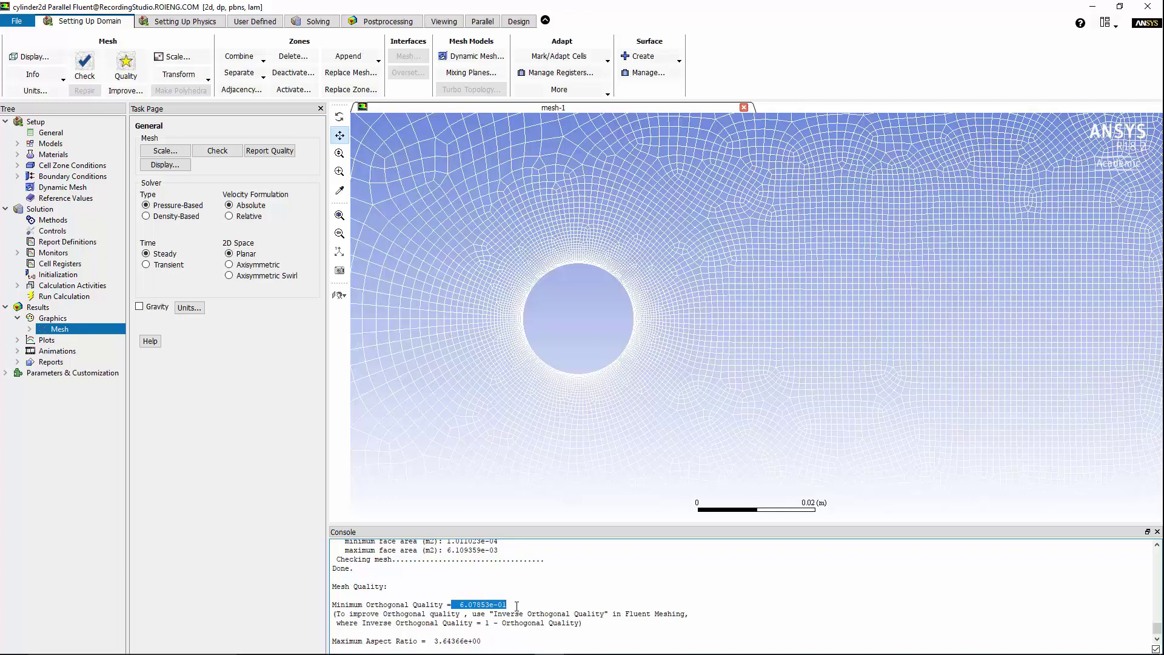
Step: Enable 2D LES with (rpsetvar 'les-2d? #t) and set the viscous model to LES with Smagorinsky-Lilly
text((rpsetvar 'les-2d? #t))
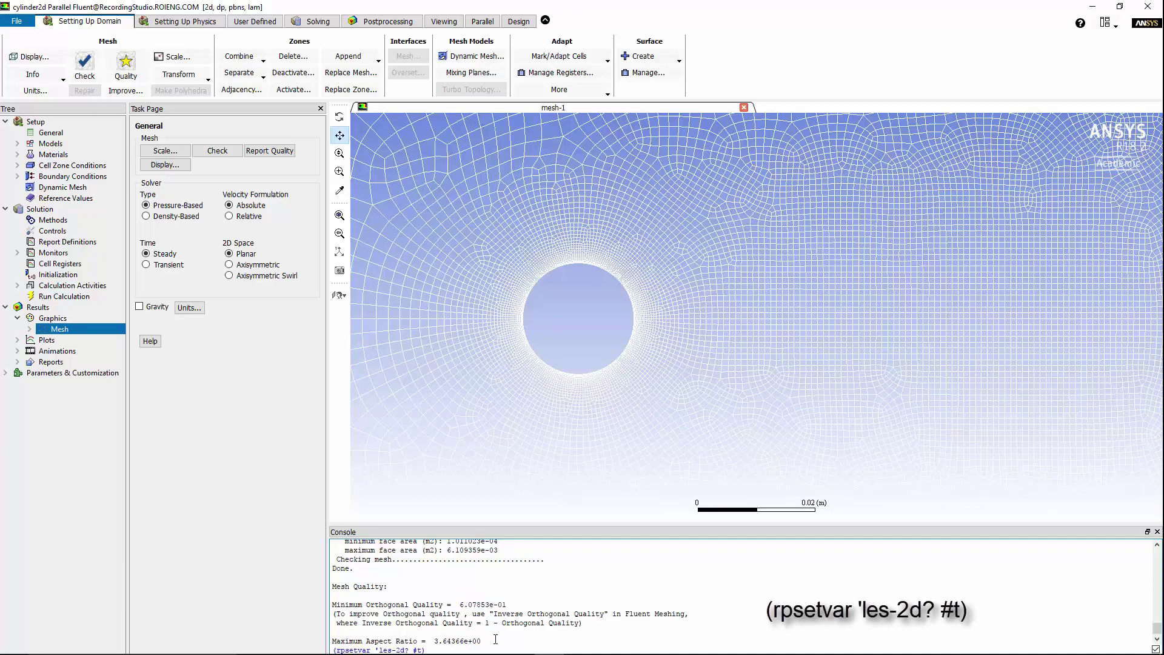
key(Return)
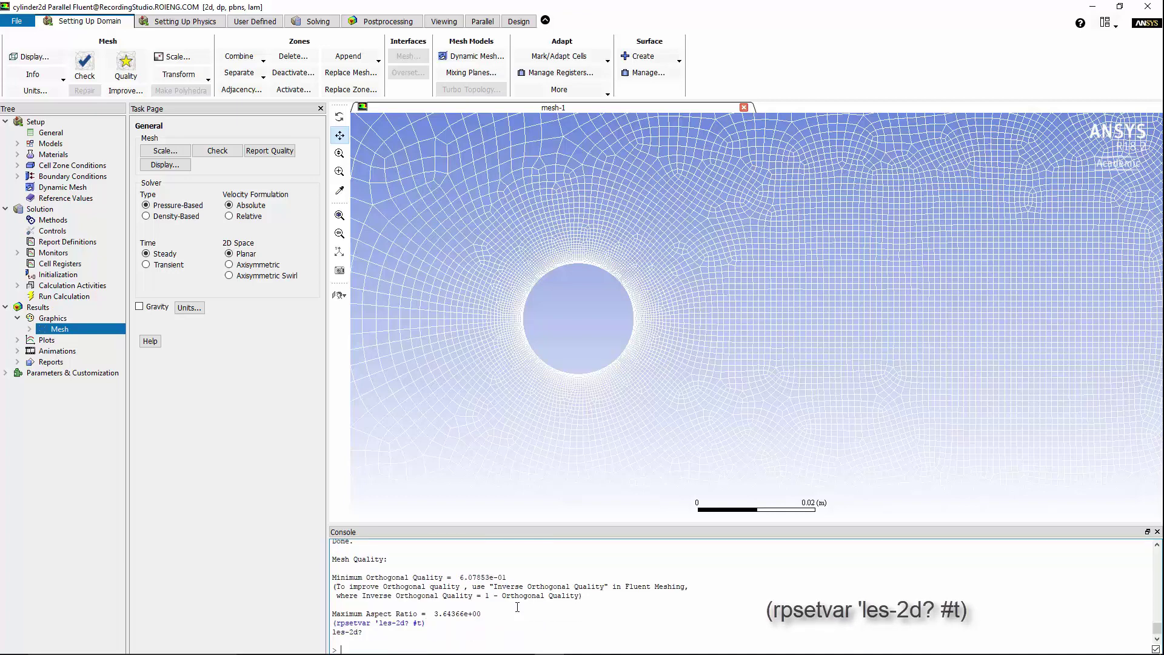
click(17, 143)
click(94, 177)
click(95, 178)
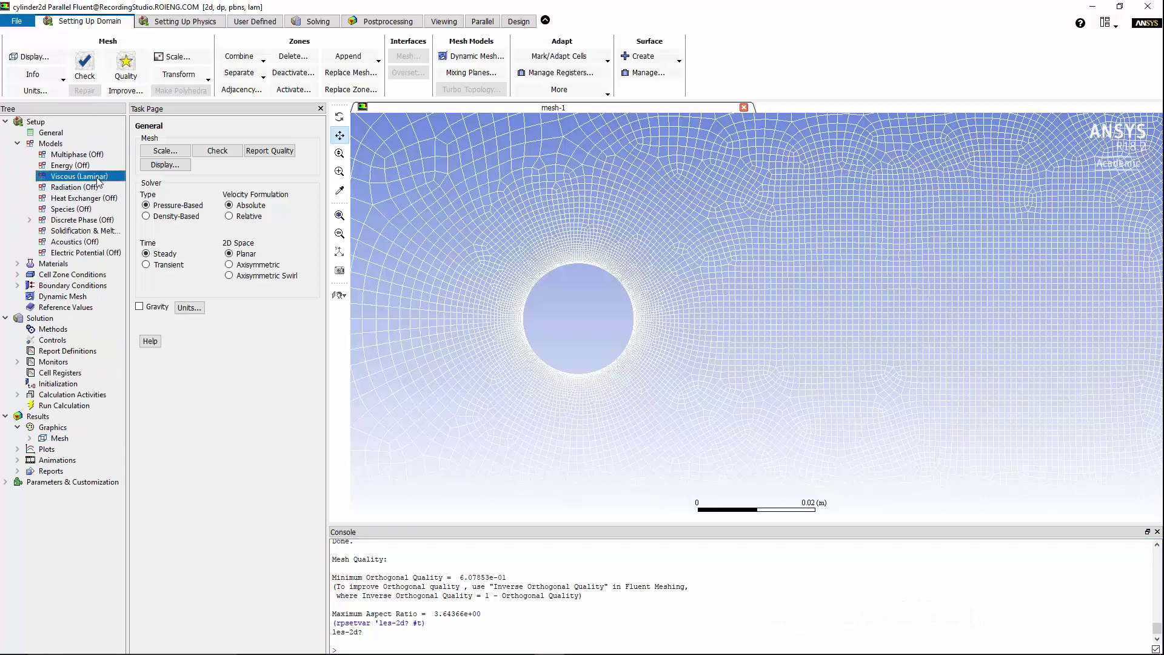
click(182, 434)
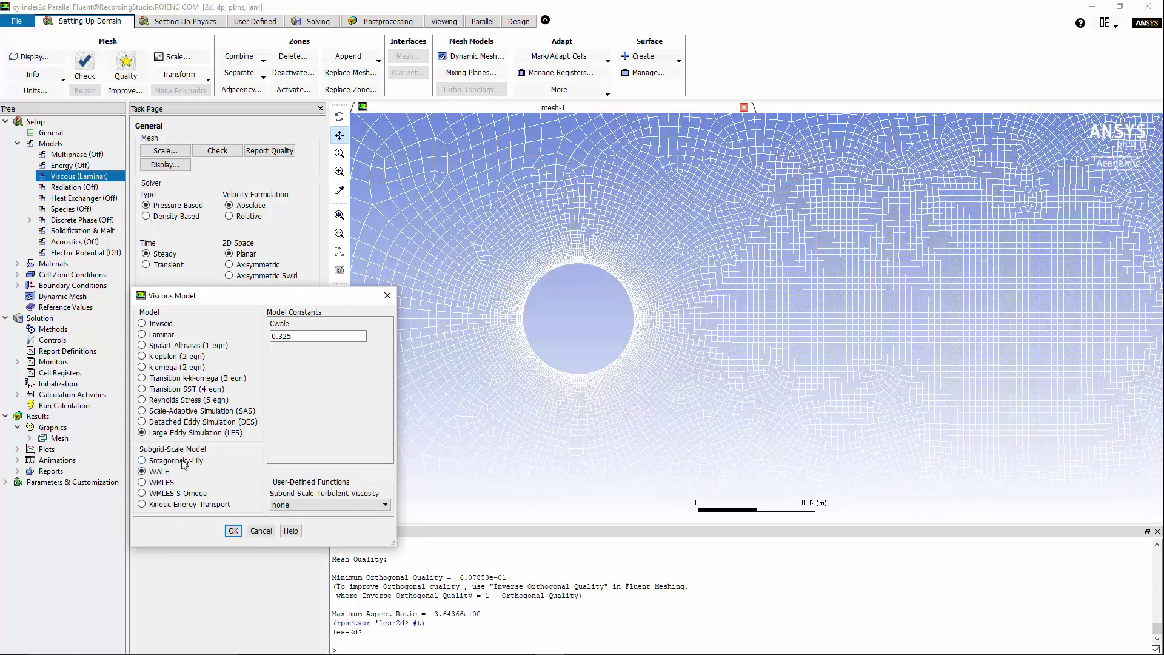
click(184, 461)
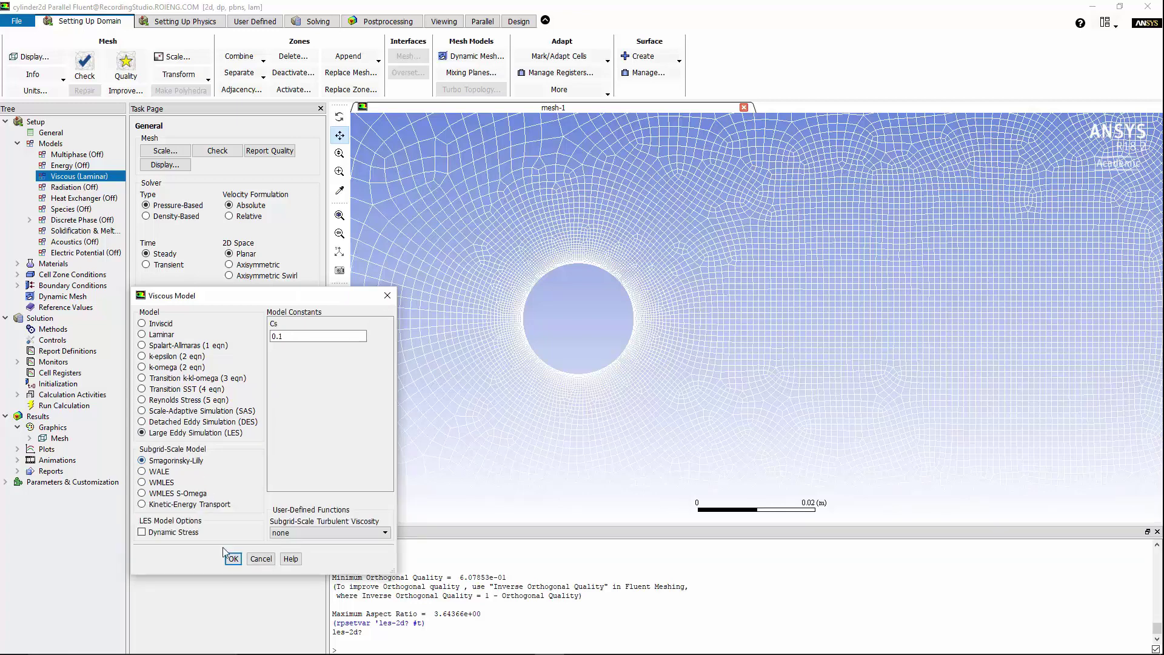
click(233, 557)
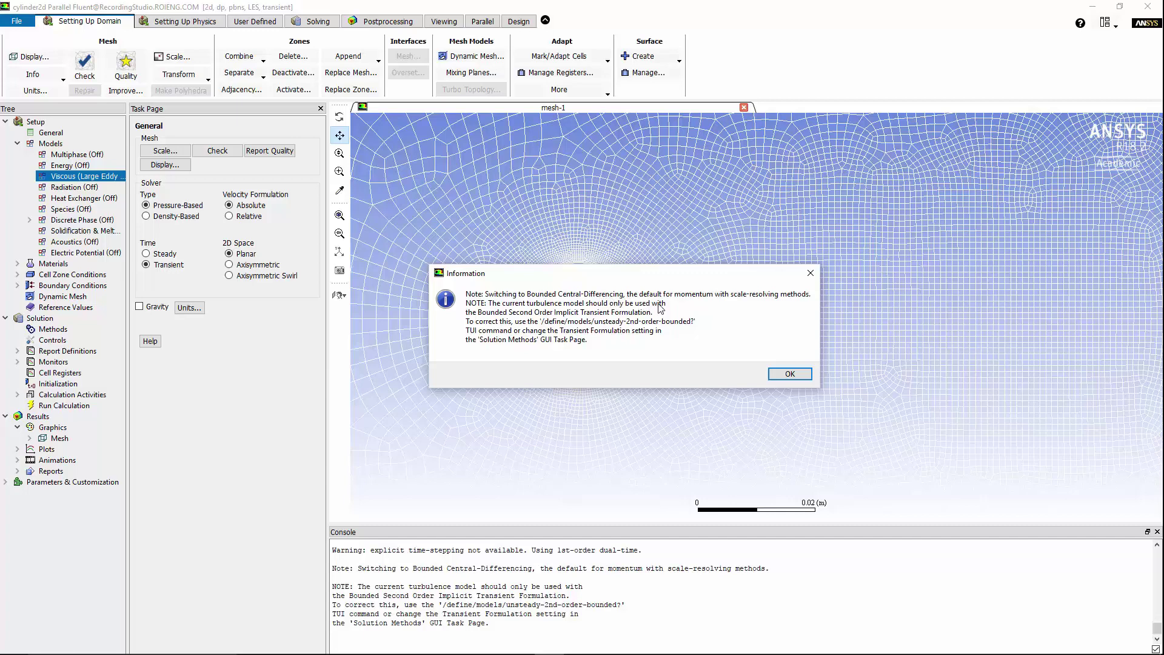
key(Return)
click(17, 143)
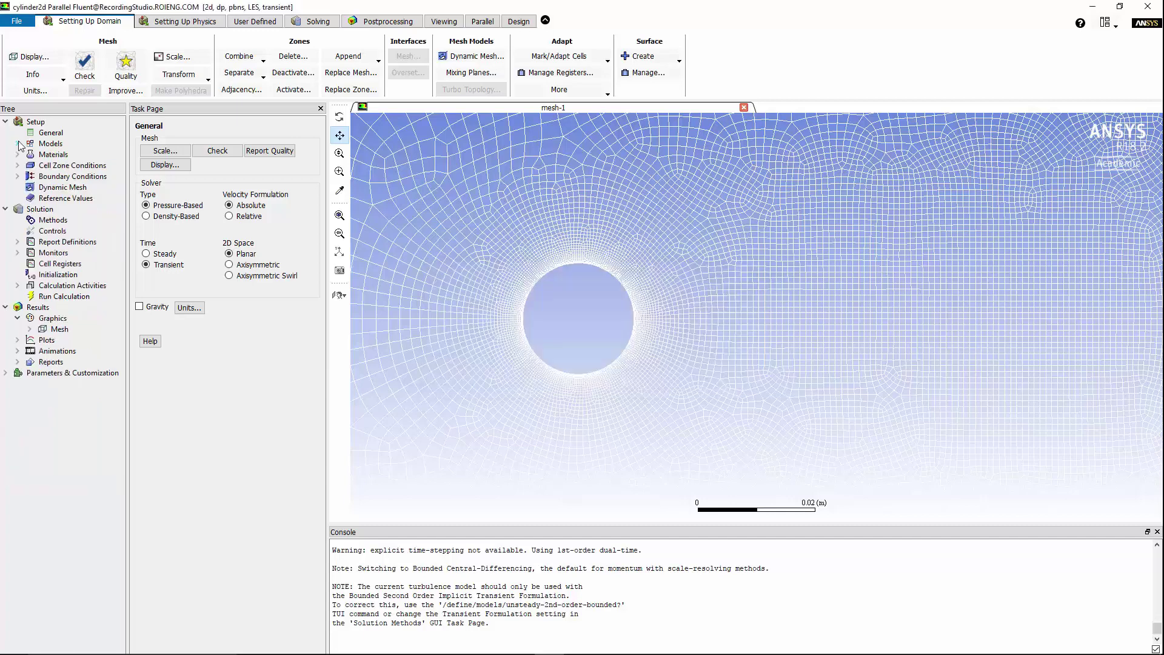
click(17, 154)
click(29, 165)
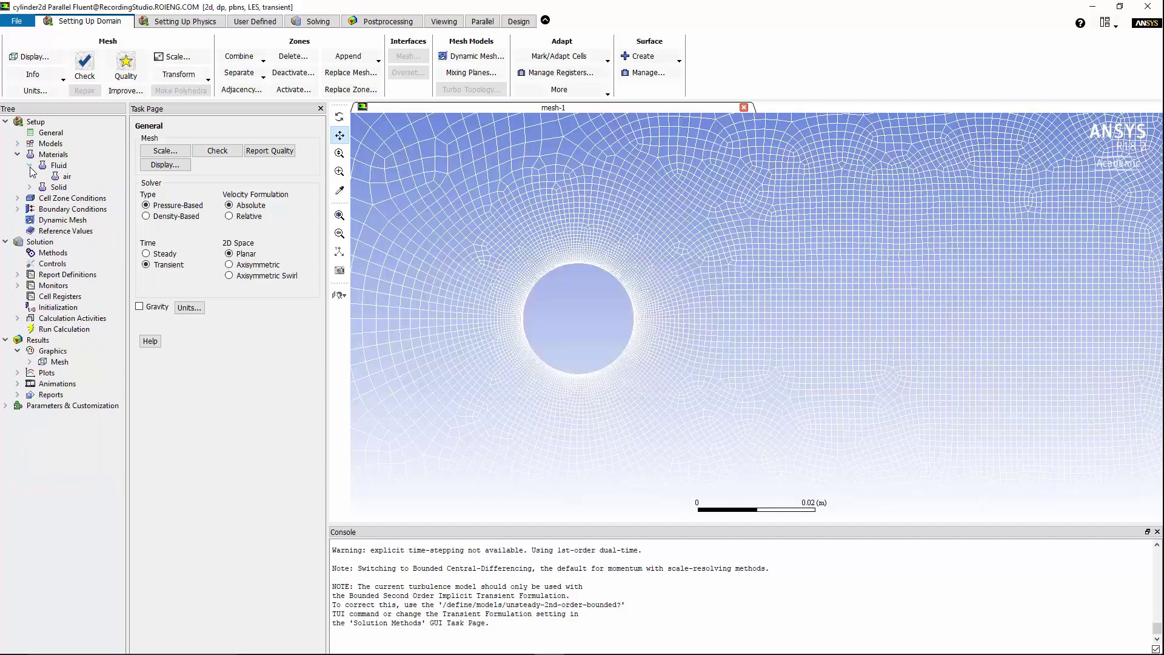
double_click(66, 176)
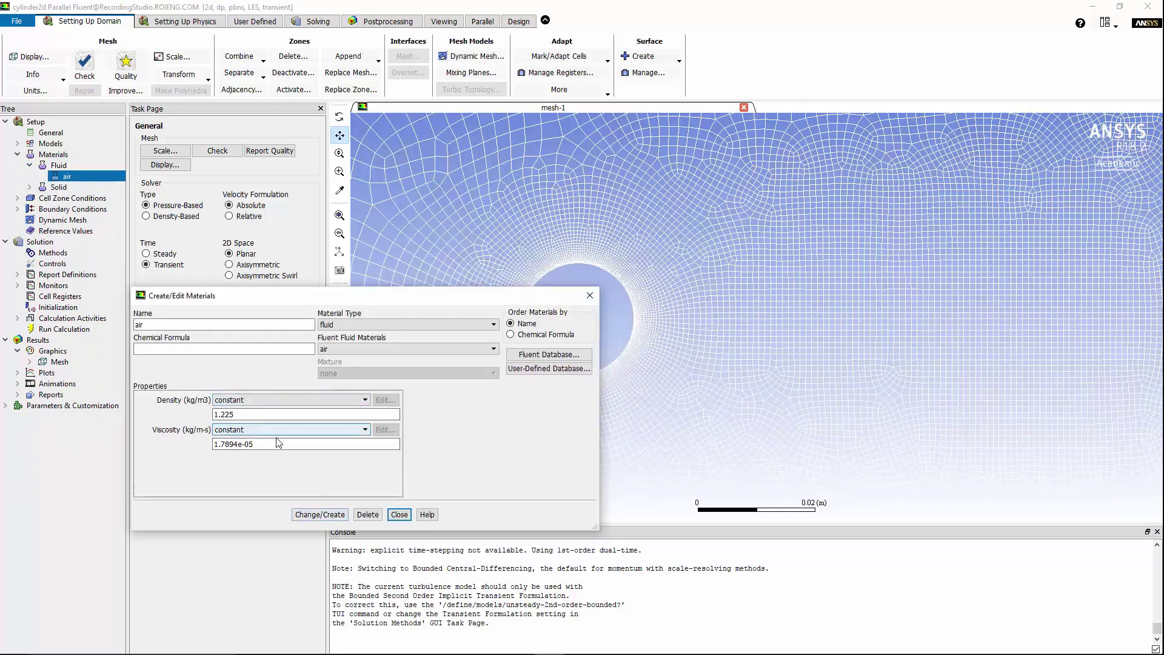
click(399, 514)
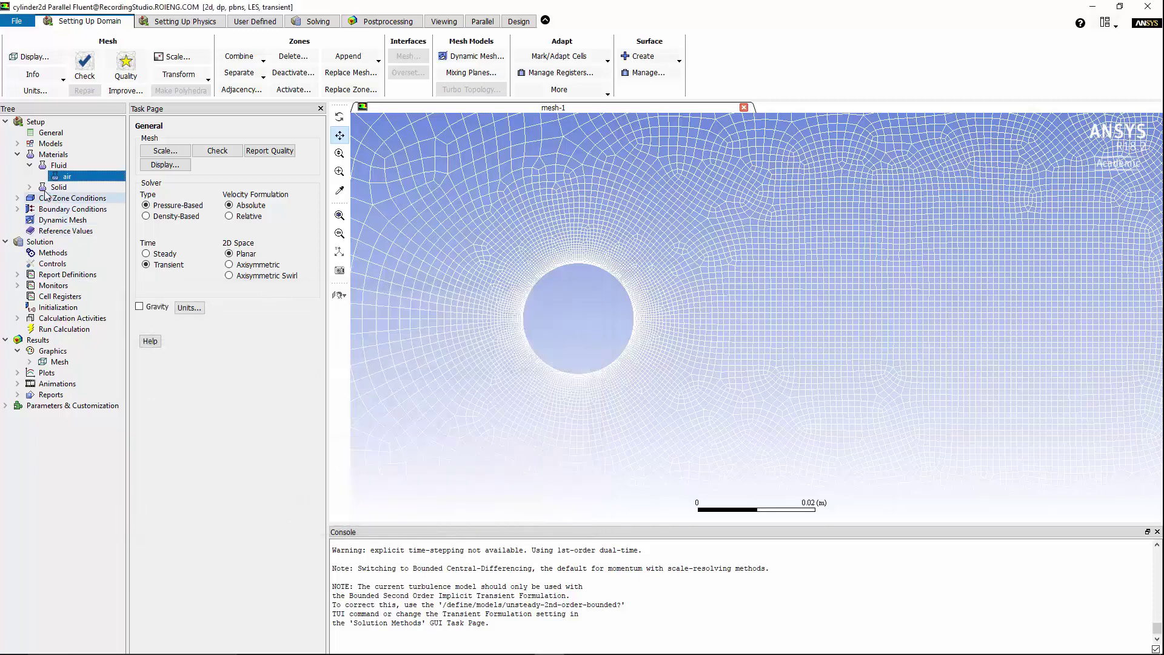
click(17, 154)
click(17, 165)
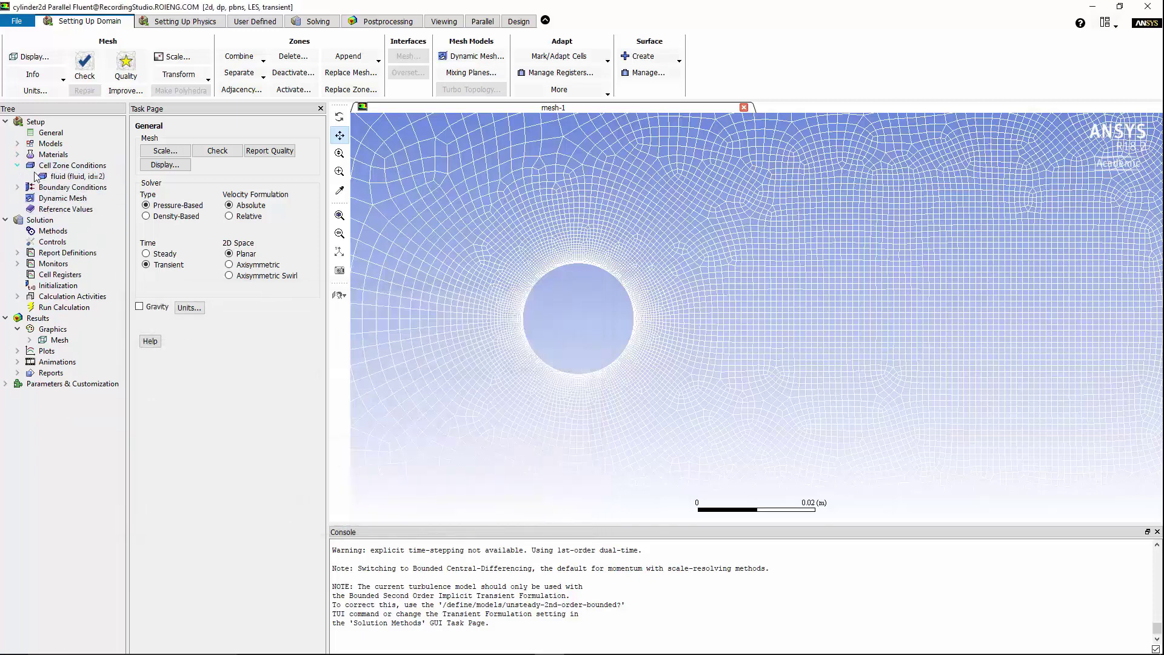
click(71, 176)
double_click(70, 176)
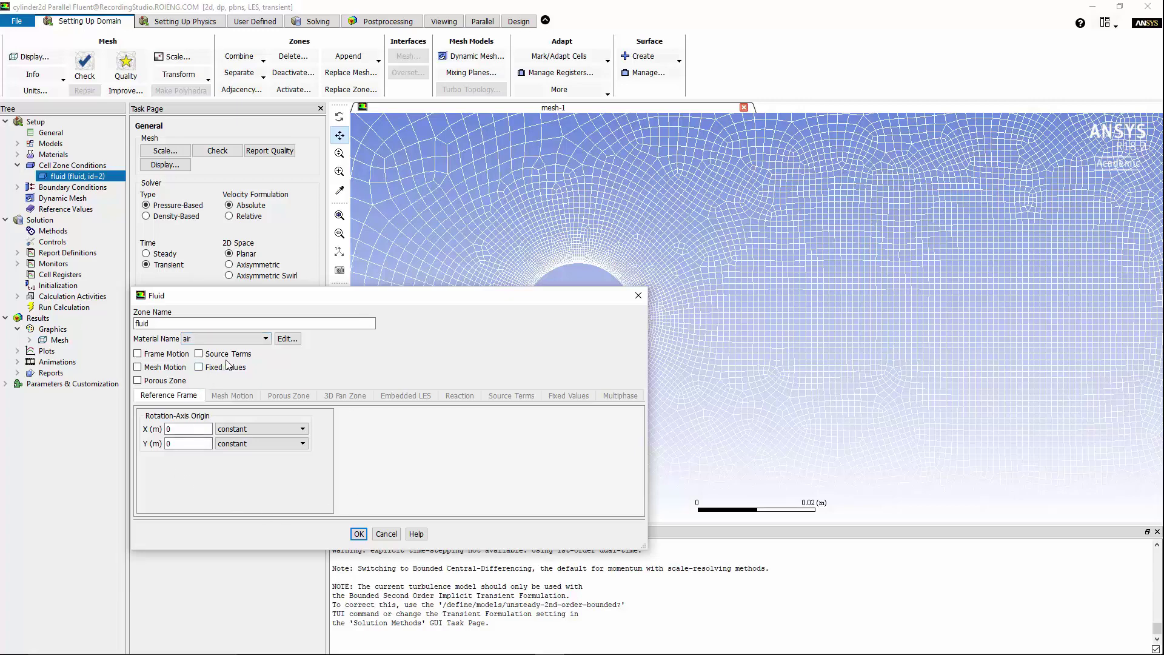
click(359, 533)
click(73, 187)
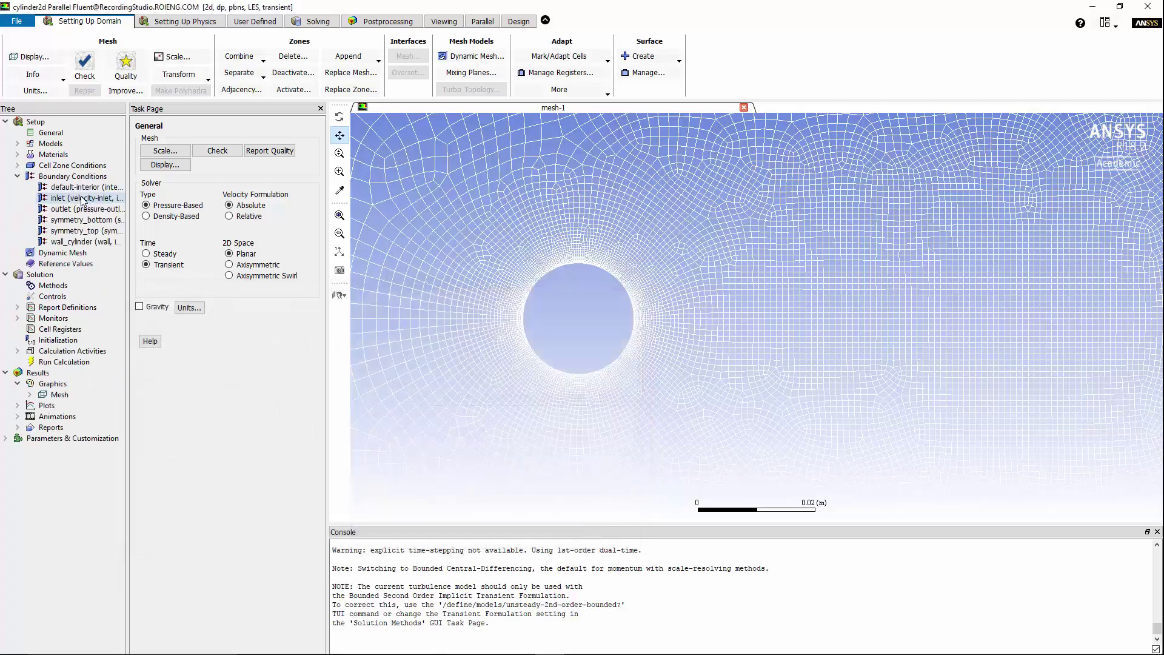
click(83, 199)
double_click(83, 200)
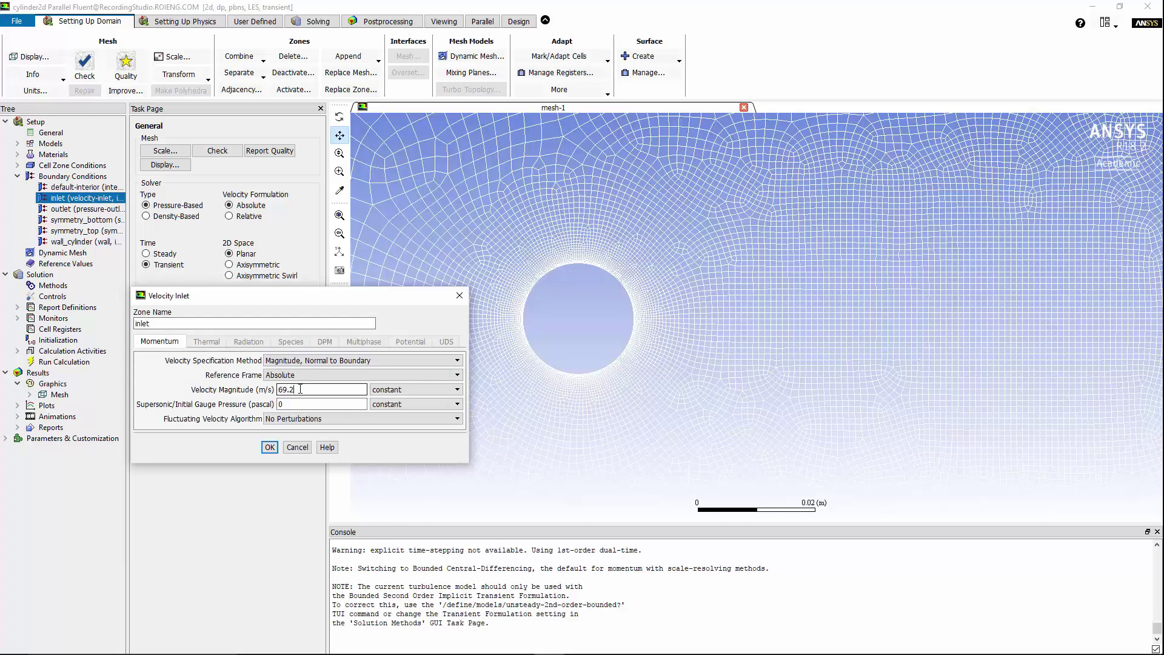
drag(300, 389, 243, 389)
click(269, 448)
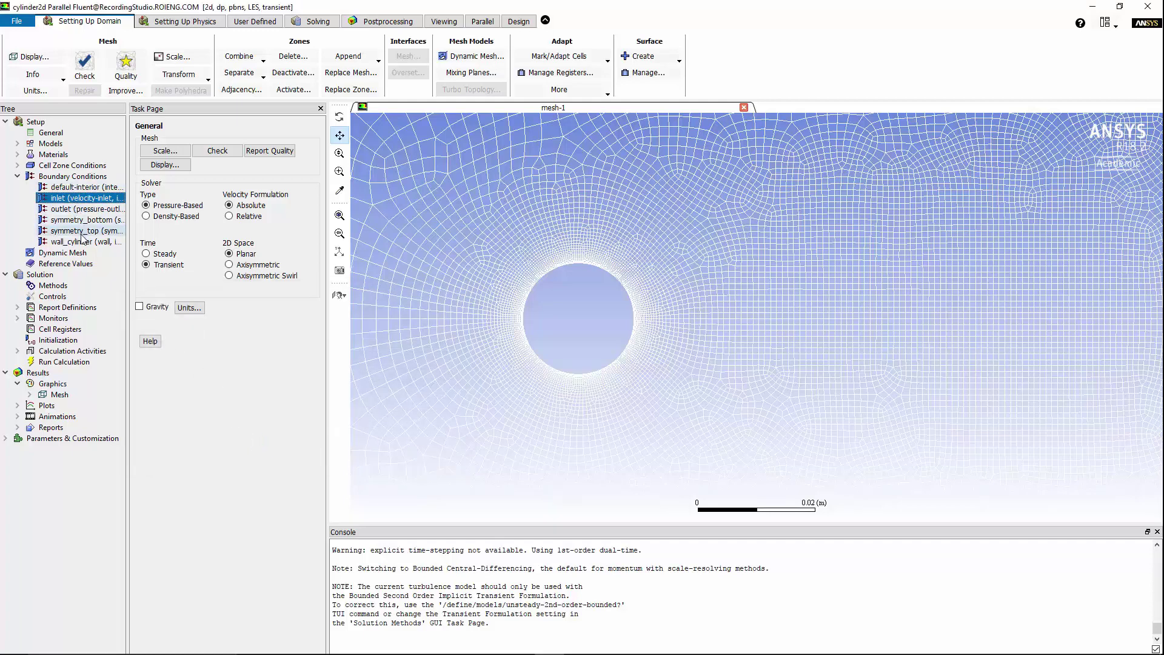
Step: Change the reference area to 0.019 in Reference Values
click(82, 265)
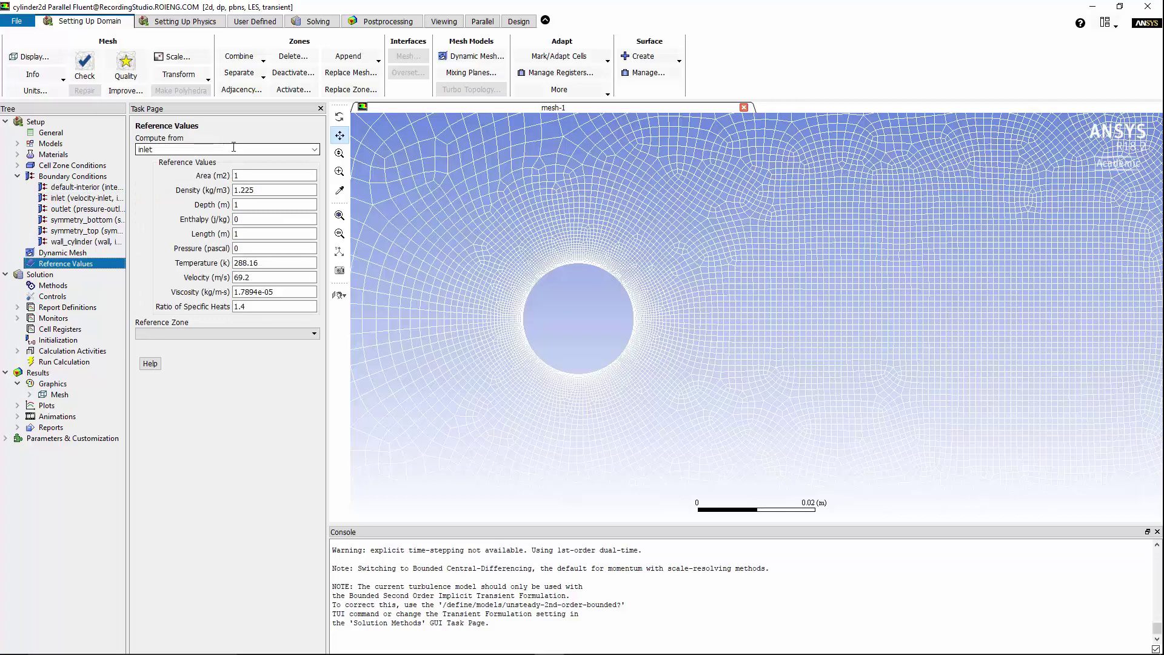
click(247, 175)
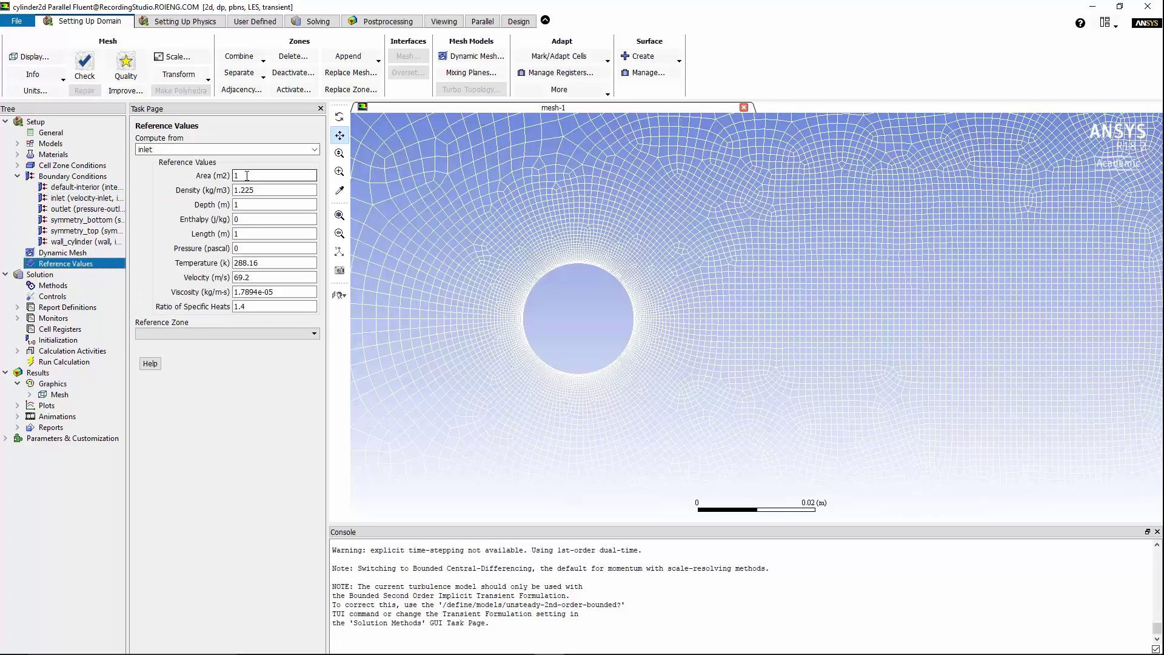
key(BackSpace)
text(0.019)
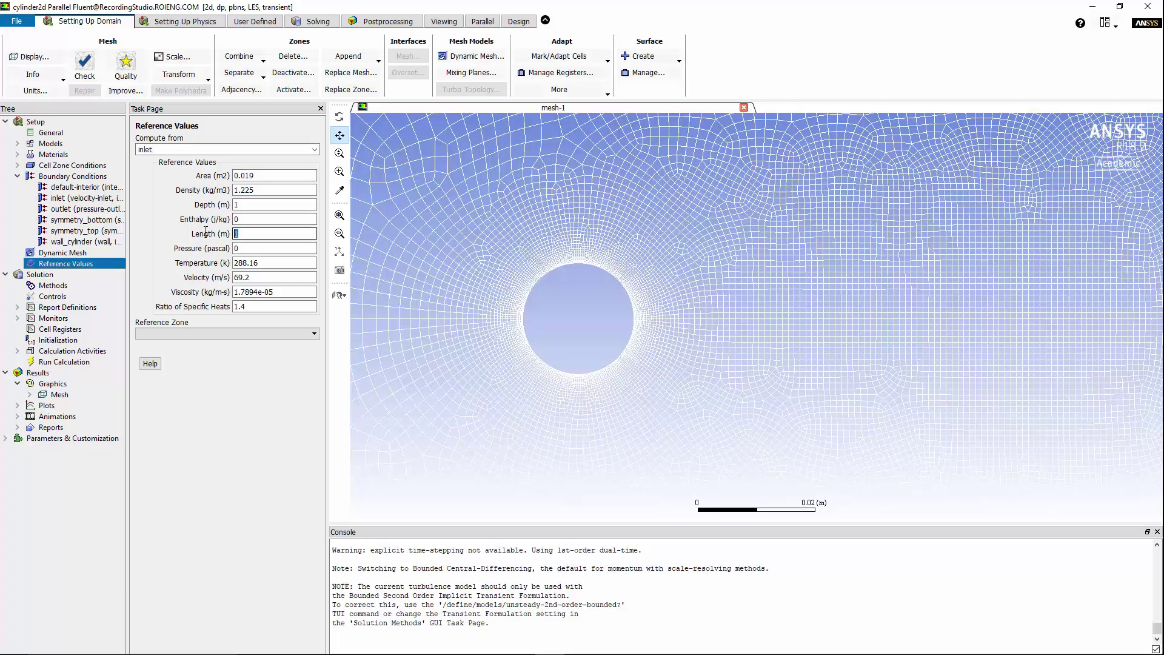
text(0.019)
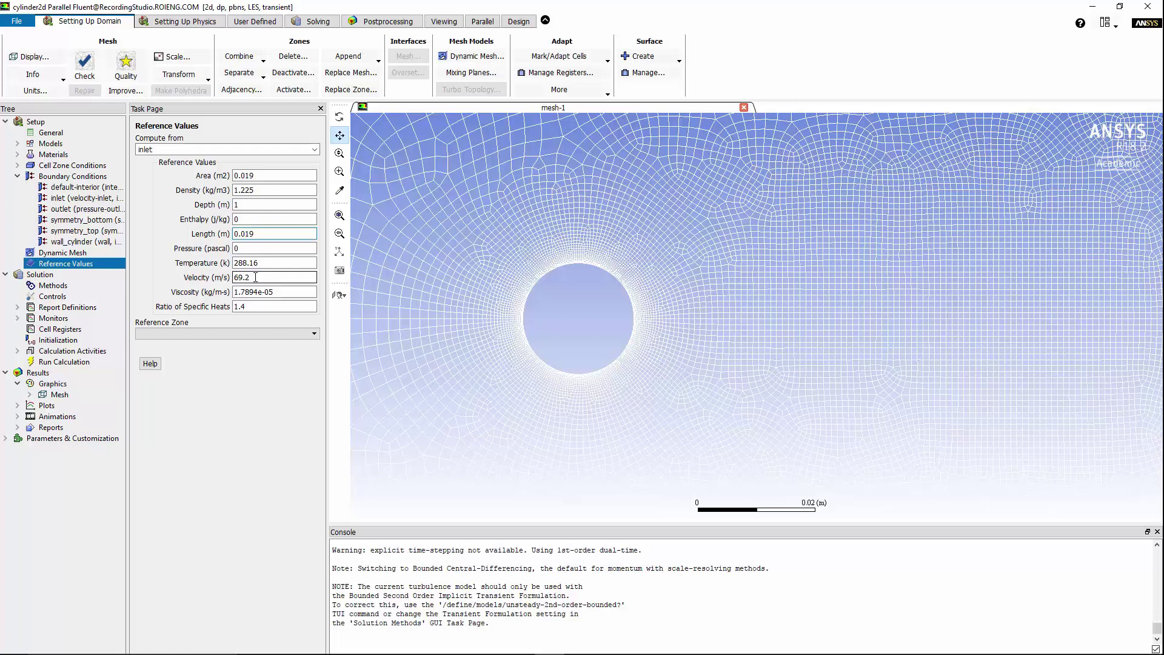
Step: Use second-order implicit time stepping, Fractional Step coupling and PRESTO! pressure discretization
click(48, 286)
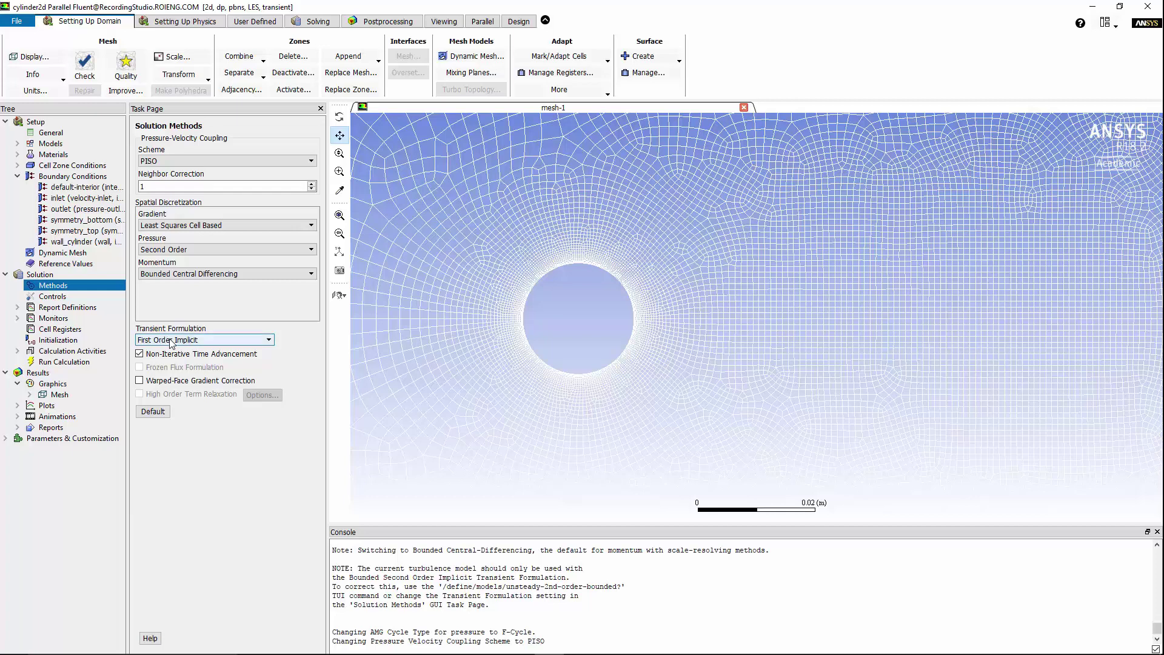
click(172, 340)
click(171, 358)
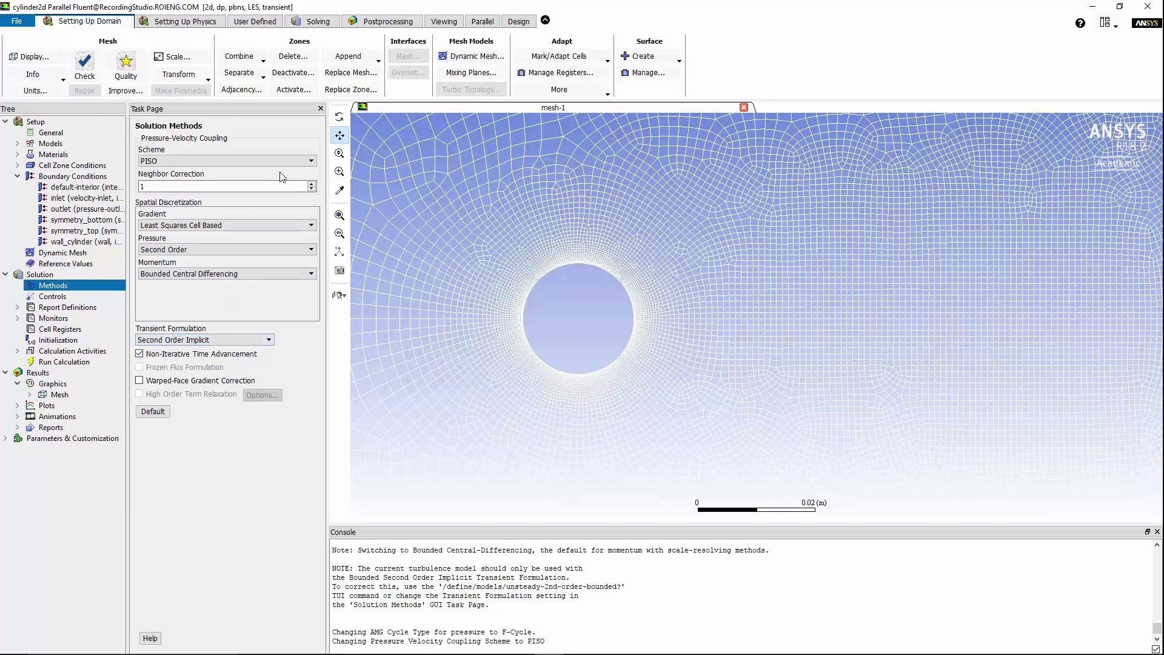
click(290, 161)
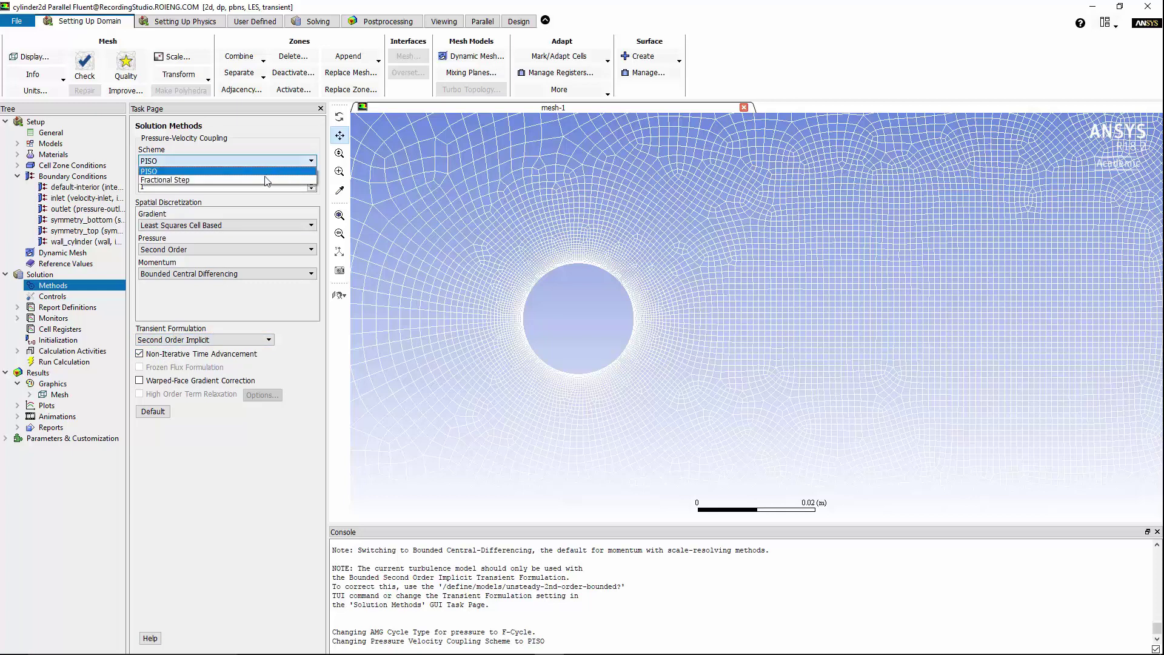
click(264, 176)
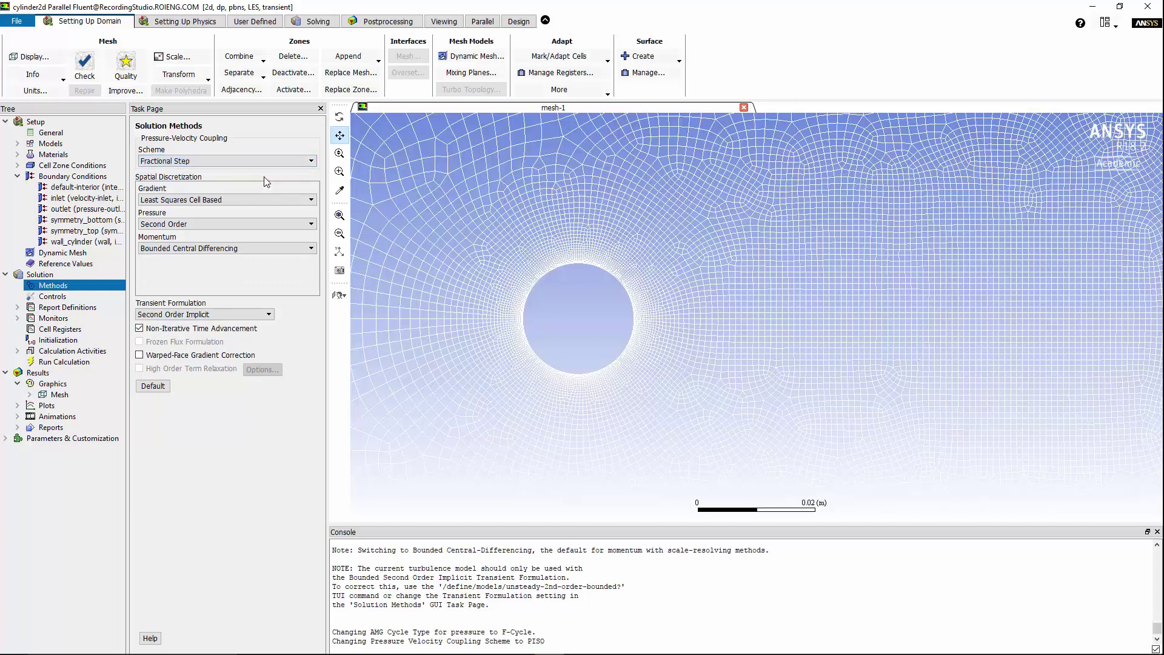
click(191, 223)
click(166, 257)
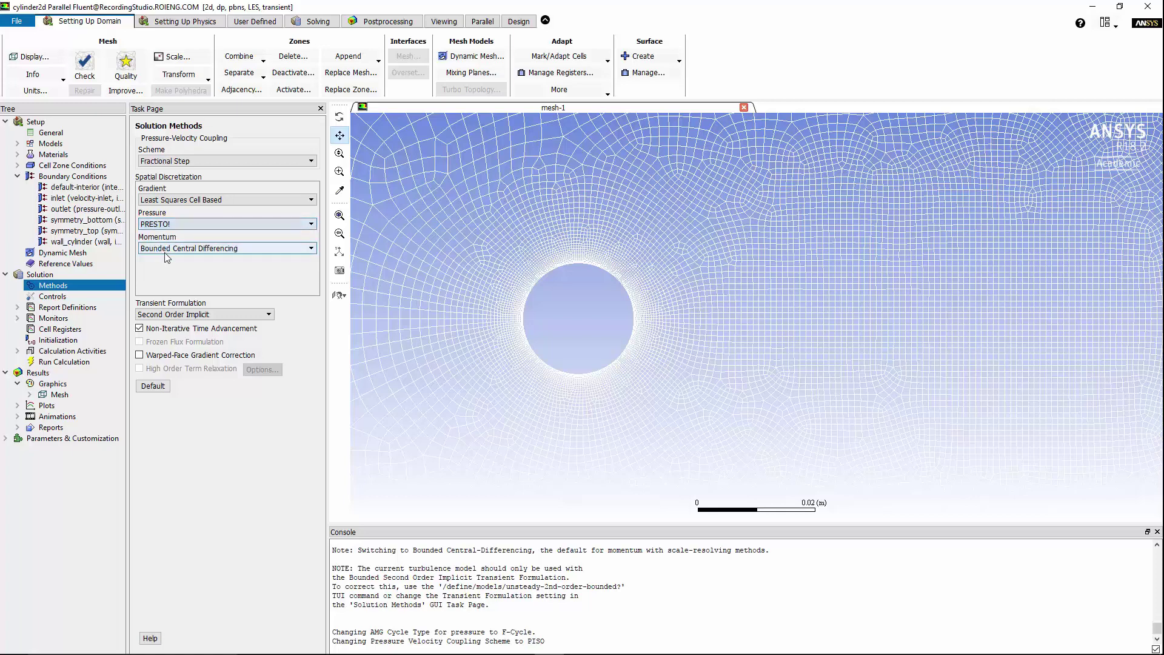
Step: Set the pressure relaxation factor to 0.7
click(64, 297)
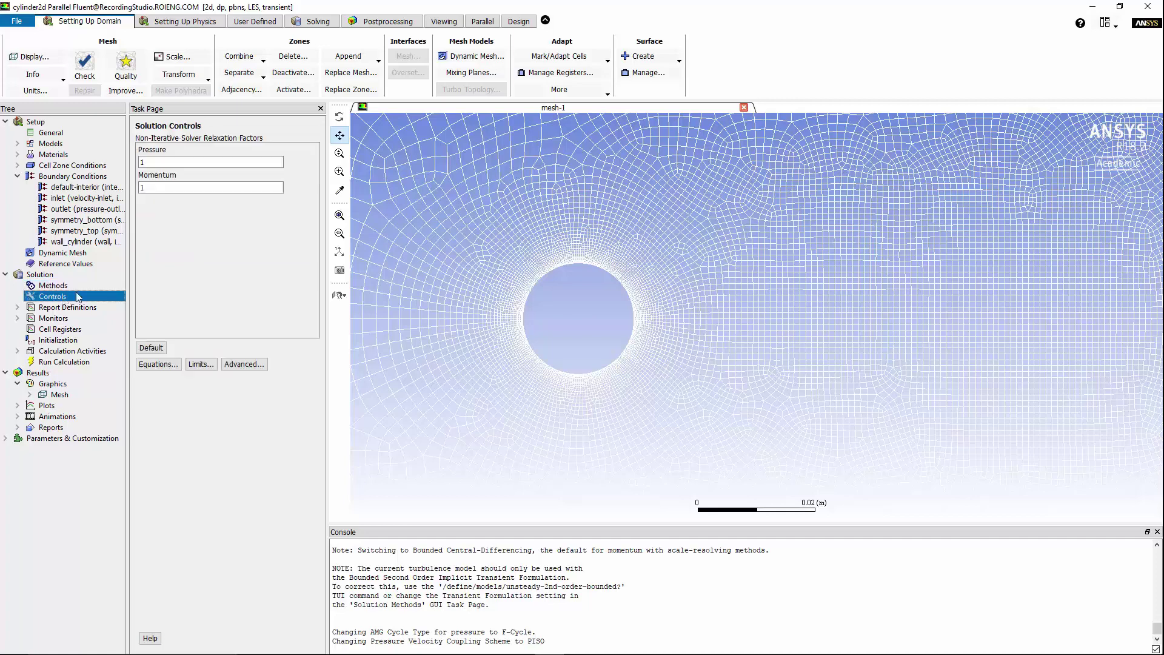
double_click(158, 163)
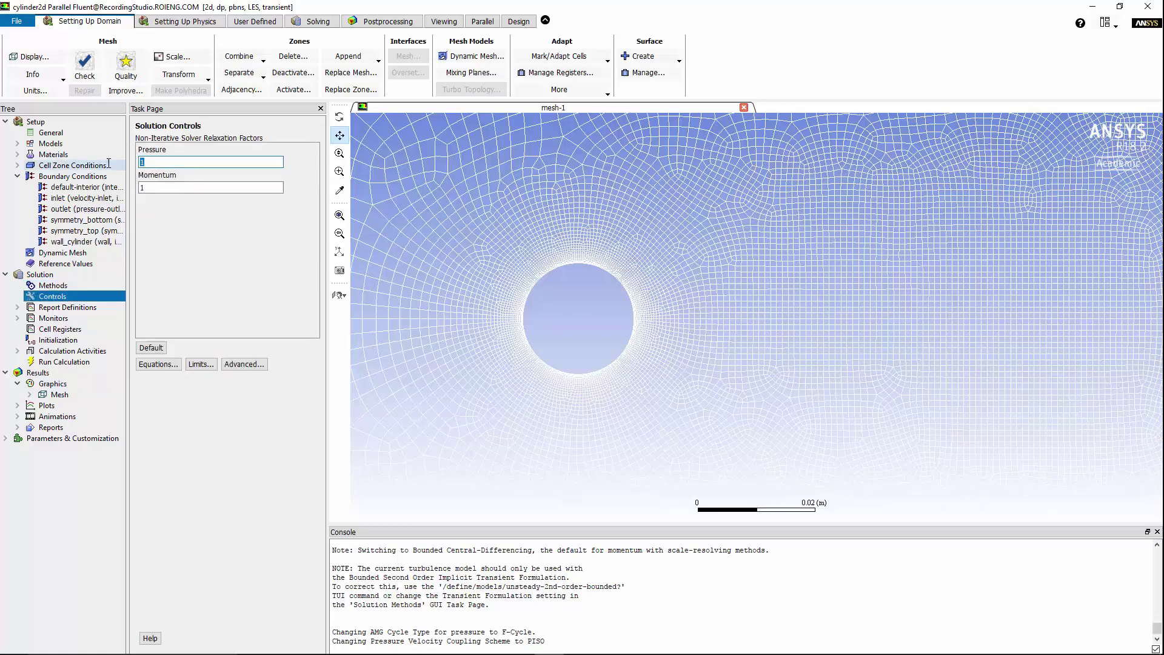
text(0.7)
Step: Initialize the flow with standard initialization computed from the inlet, giving X velocity 69.2 m/s
click(57, 340)
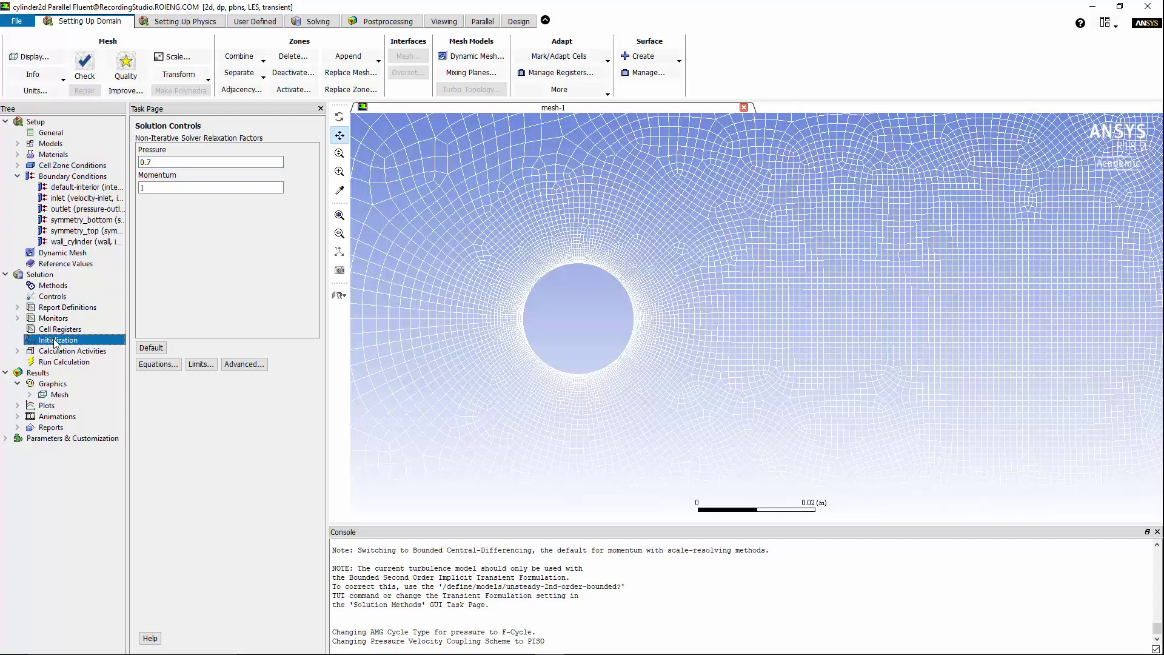
click(187, 160)
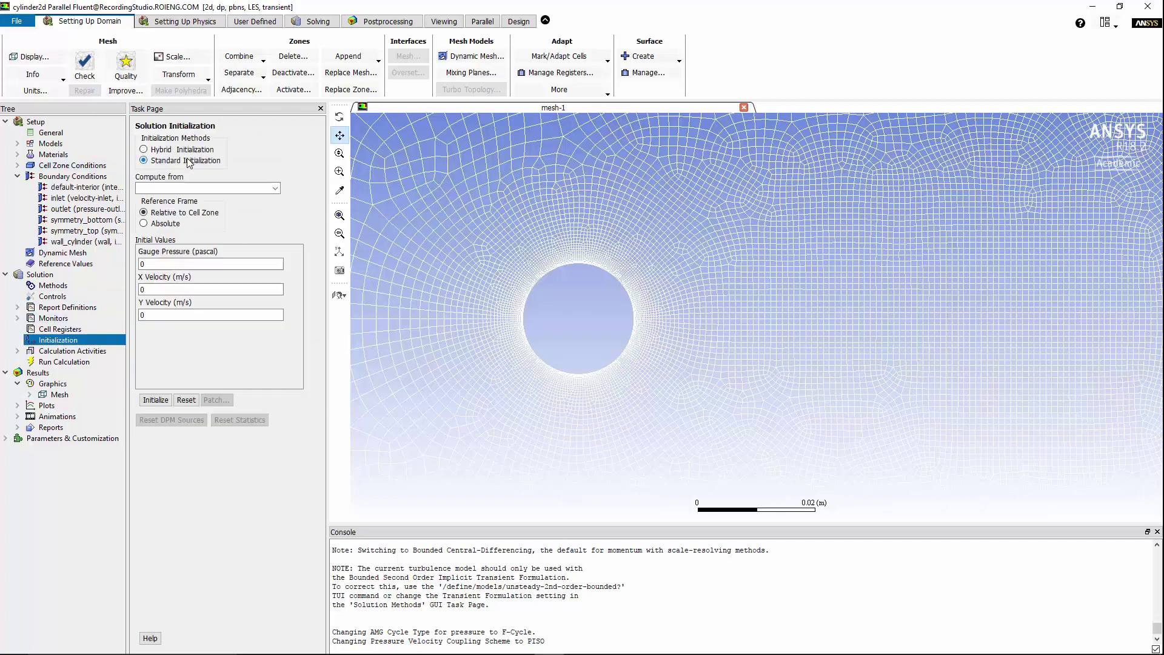
click(276, 190)
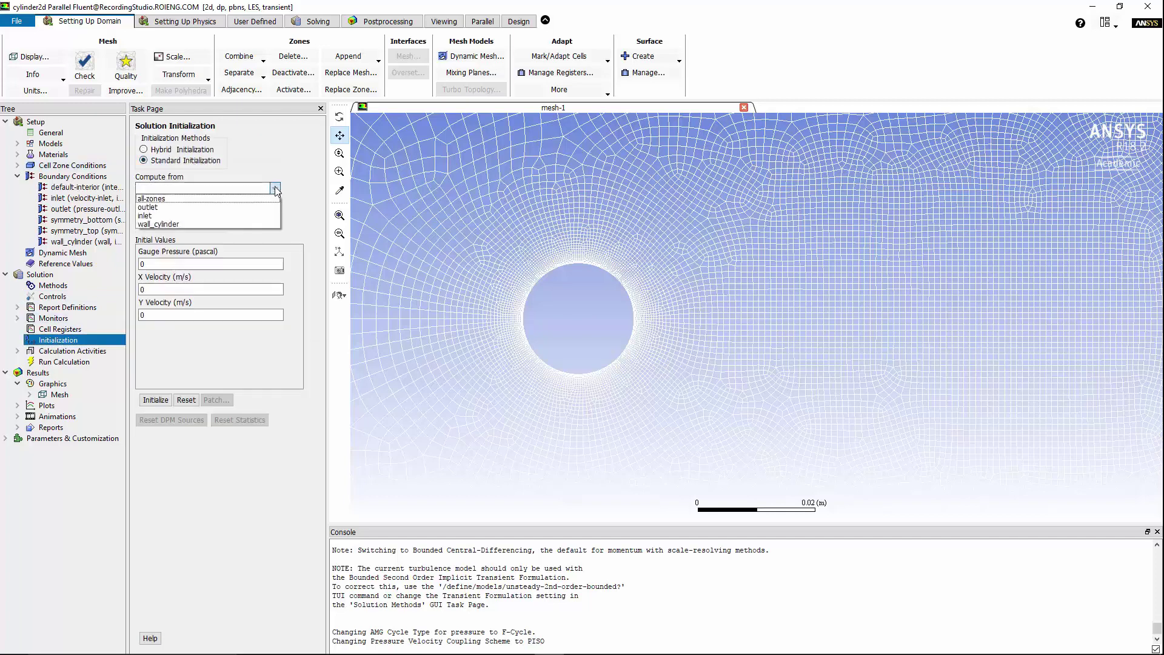
click(164, 219)
click(150, 313)
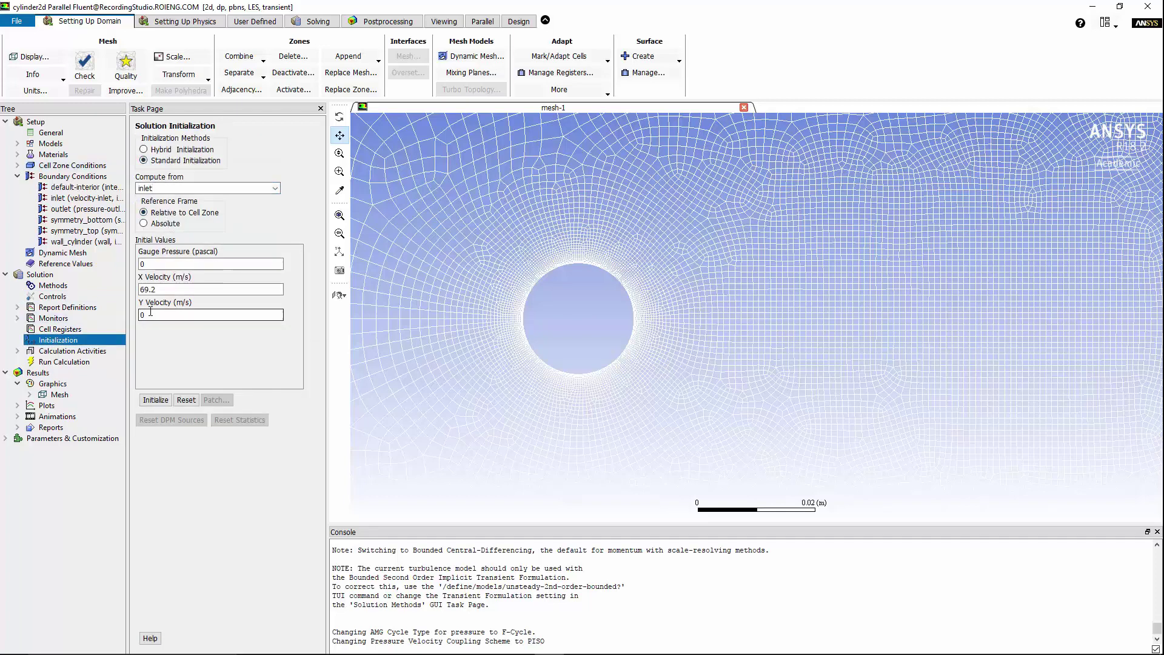
click(157, 402)
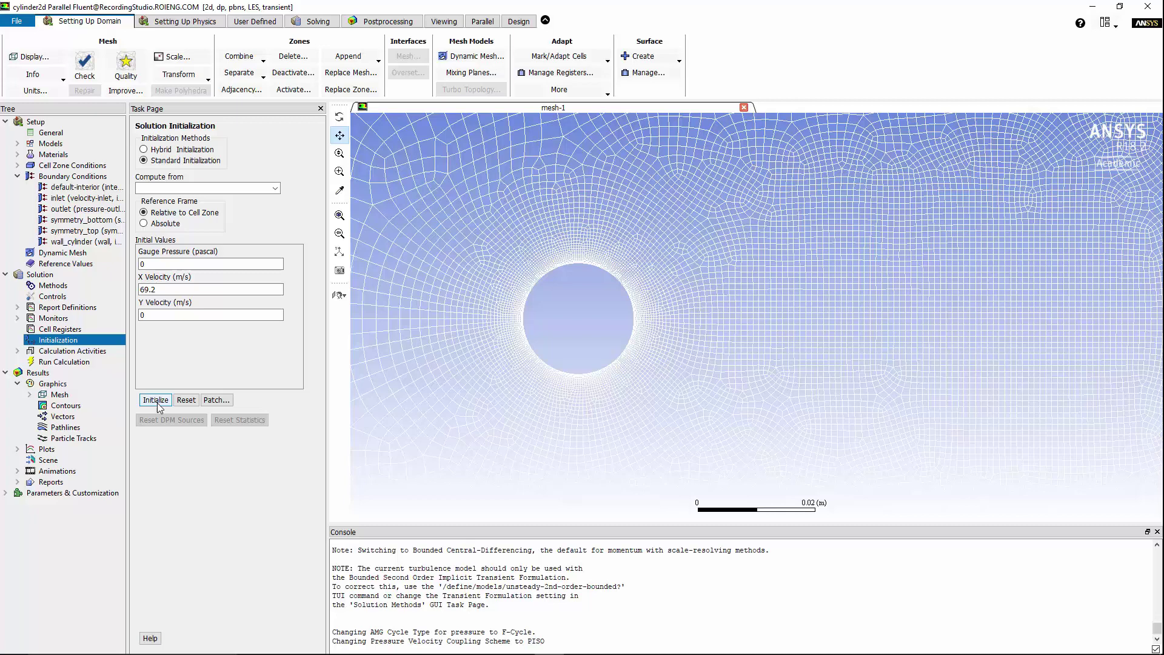
Step: Create a drag coefficient force report definition
click(315, 21)
click(200, 83)
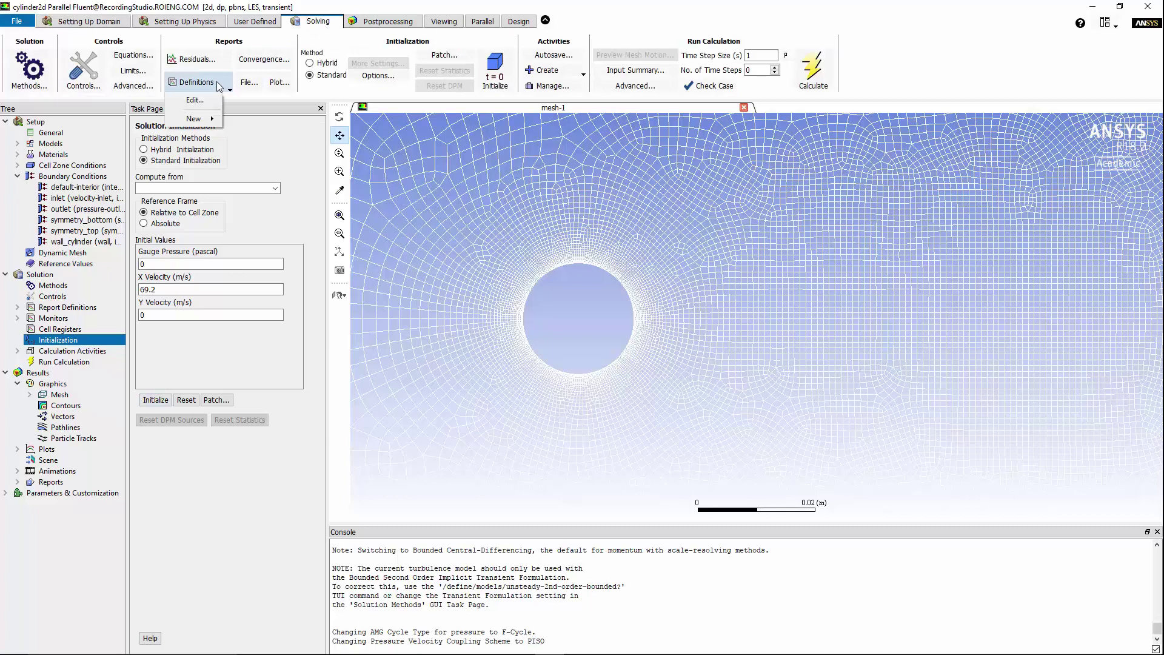
mouse_move(209, 119)
mouse_move(269, 161)
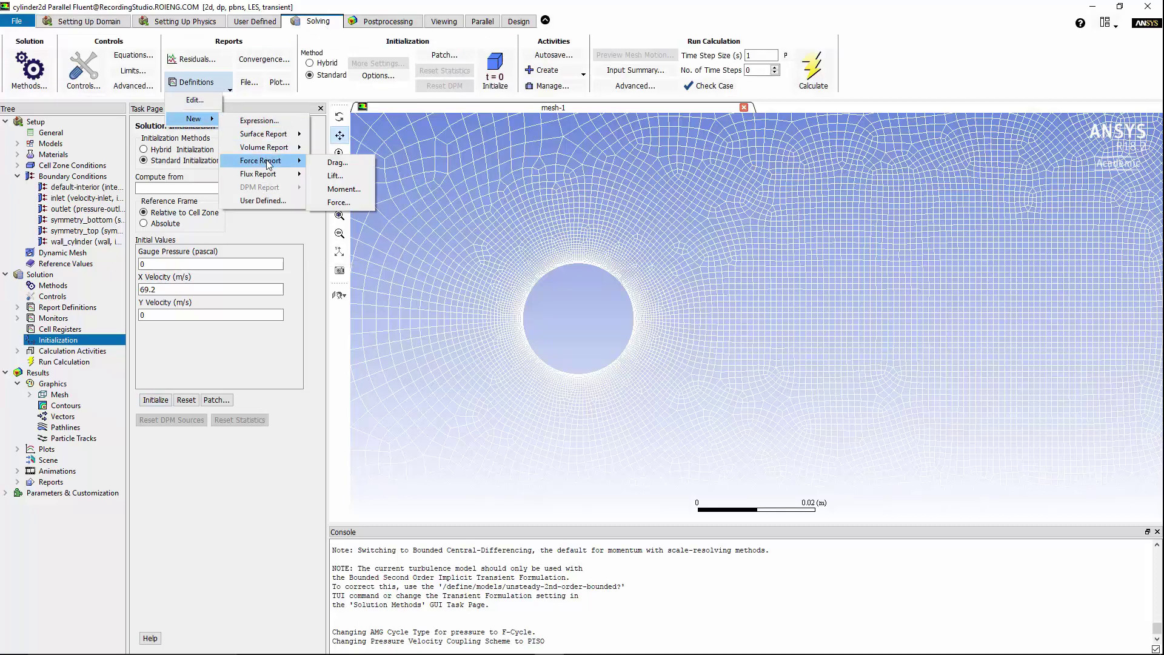
click(334, 163)
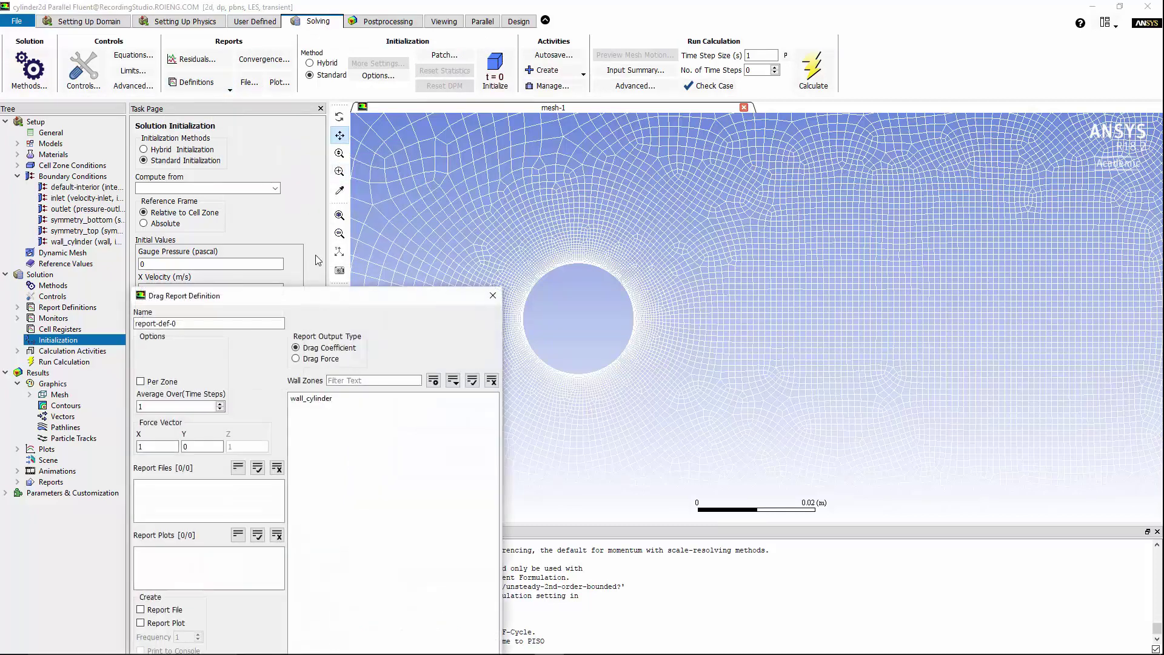
key(Escape)
Step: Create a lift coefficient force report definition
click(211, 85)
mouse_move(200, 119)
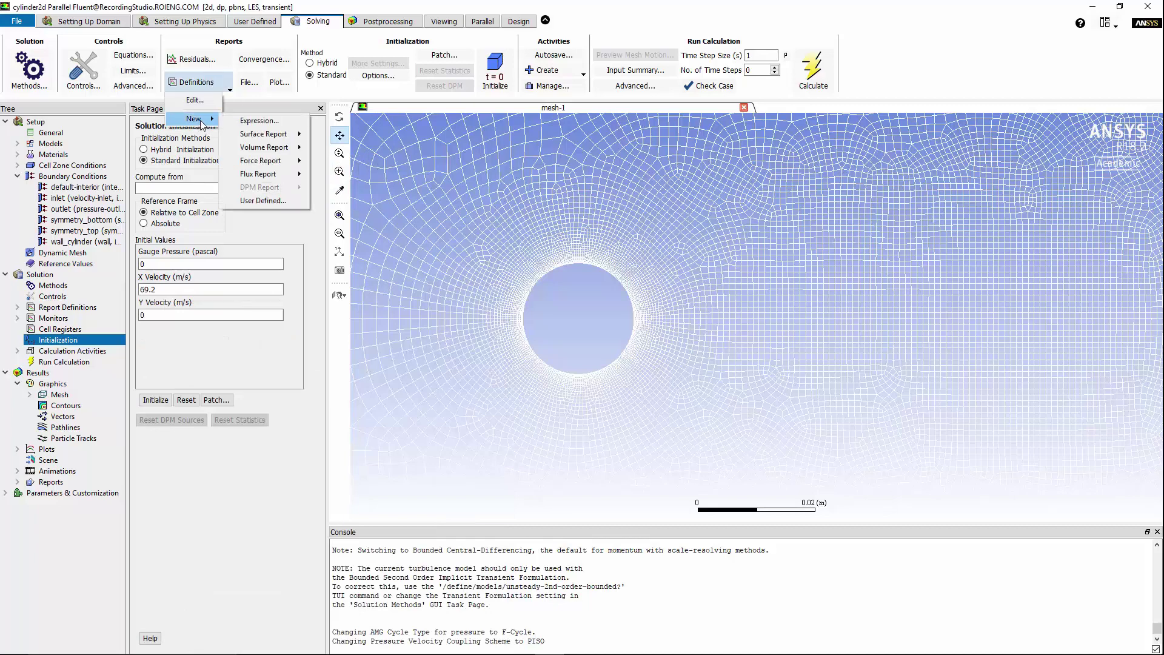
mouse_move(275, 161)
click(342, 176)
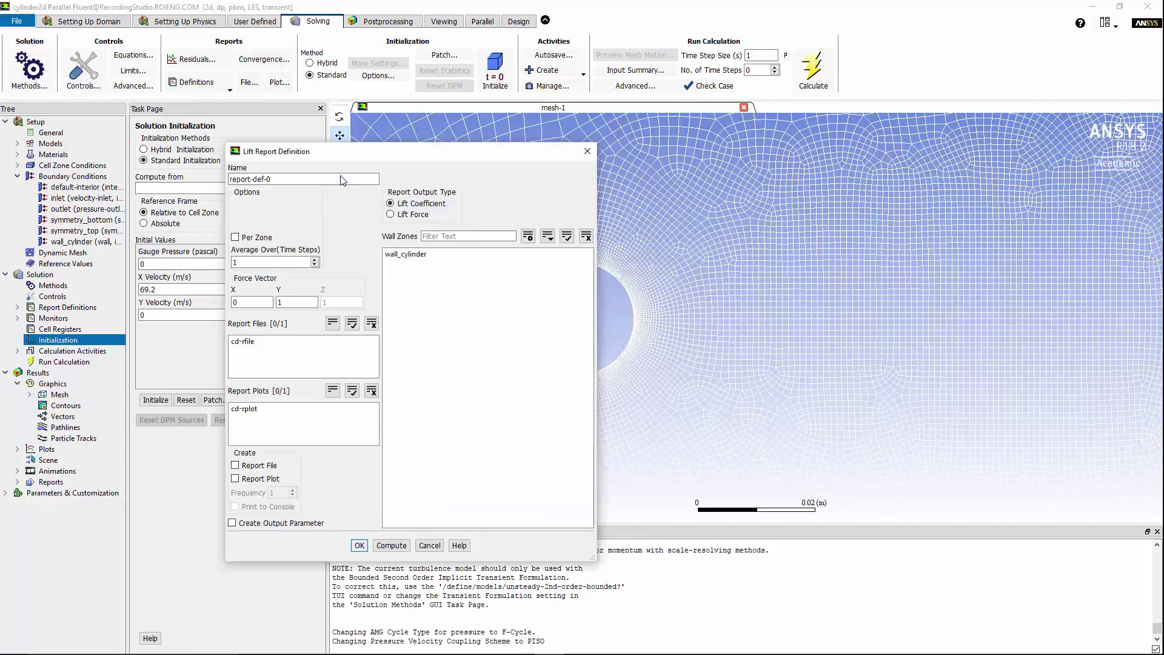
key(Escape)
Step: Set the data file autosave interval to 20 time steps
click(17, 351)
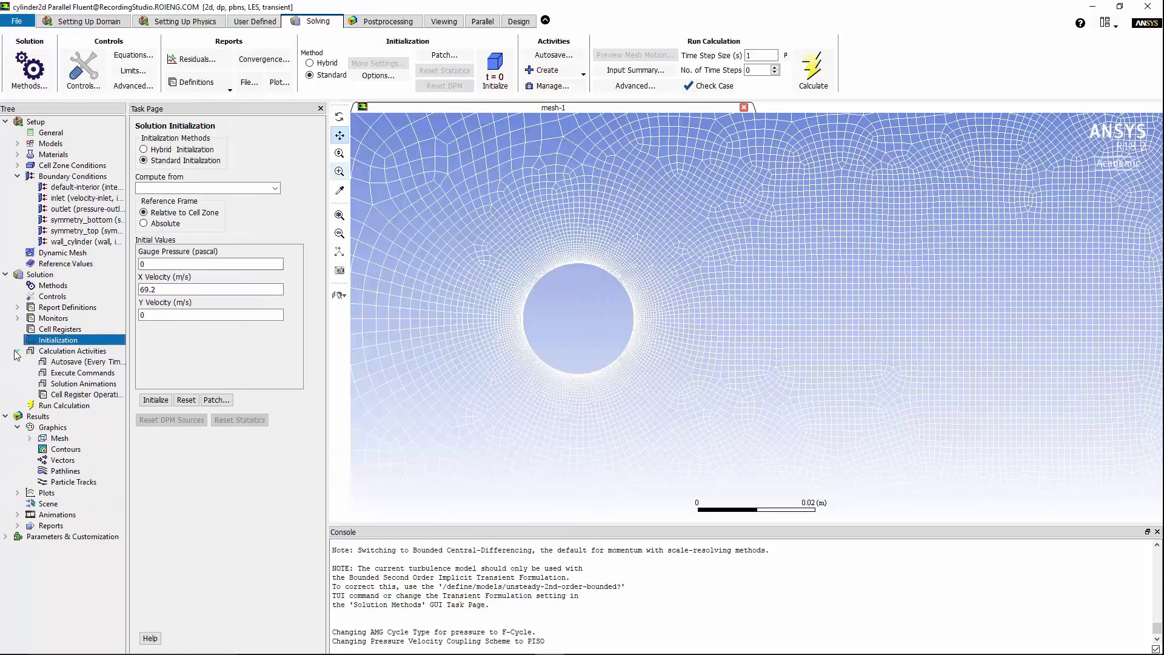
double_click(80, 363)
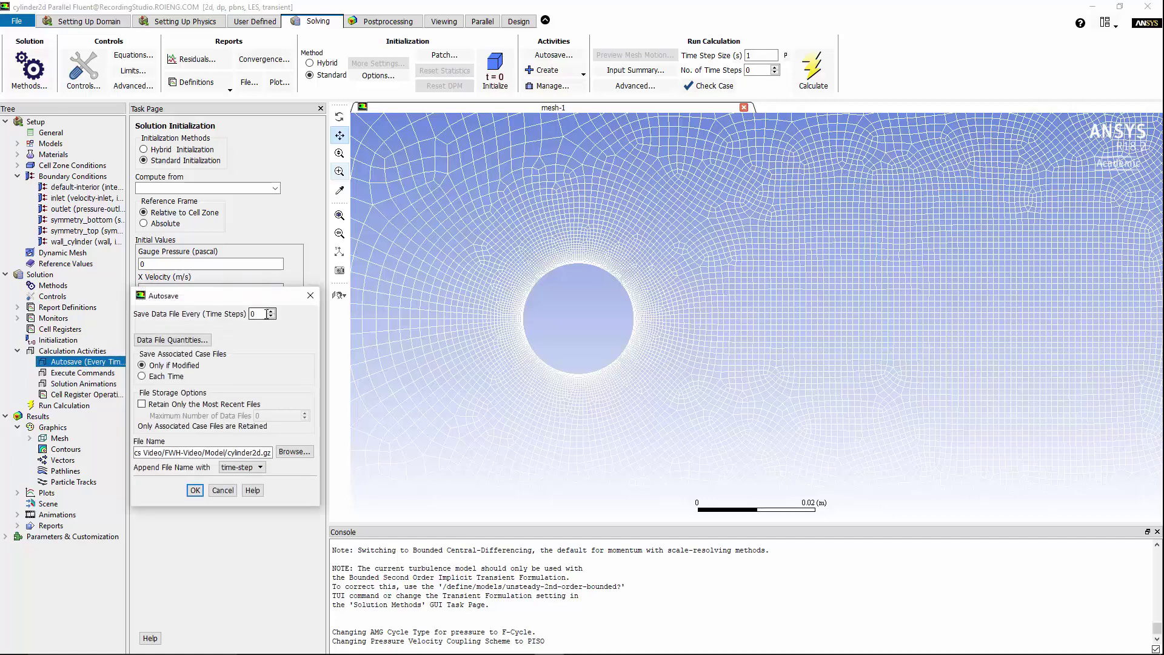
double_click(267, 314)
text(20)
Step: Confirm the autosave, then set time step size 5e-6 s and 4000 time steps
click(194, 491)
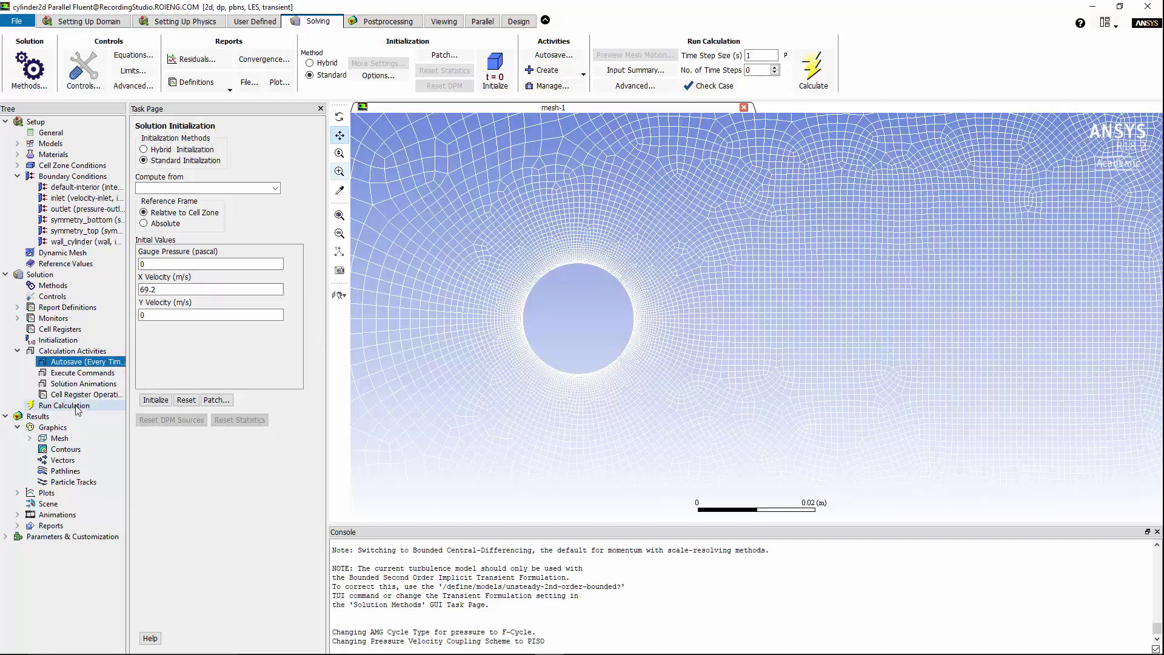
click(76, 406)
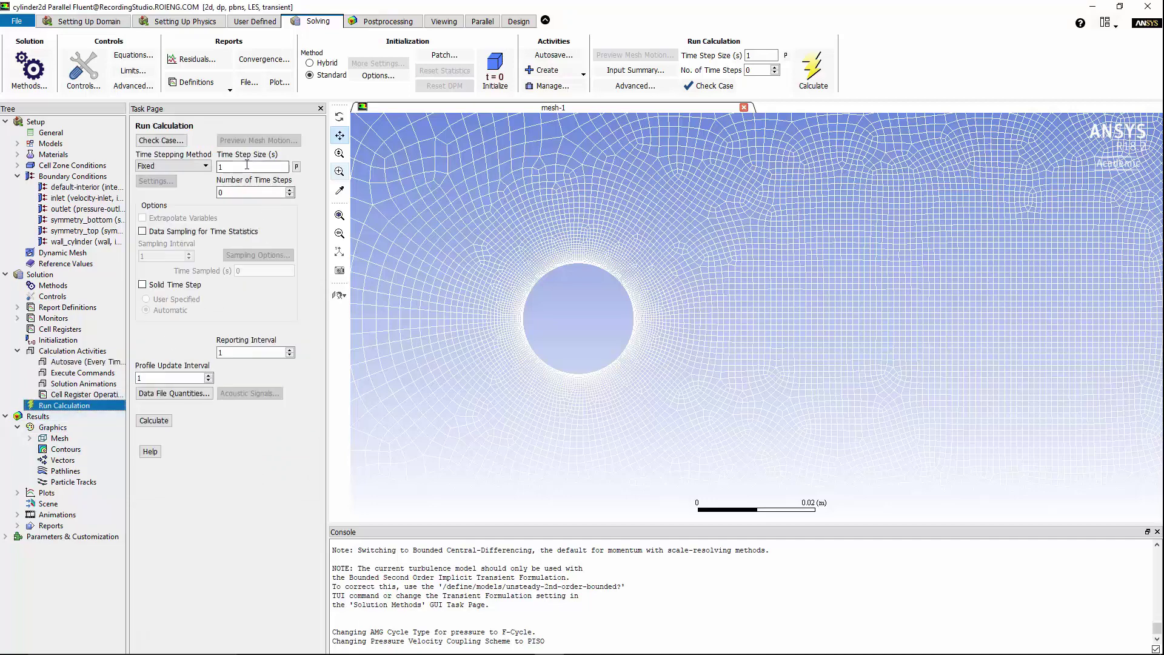
double_click(243, 165)
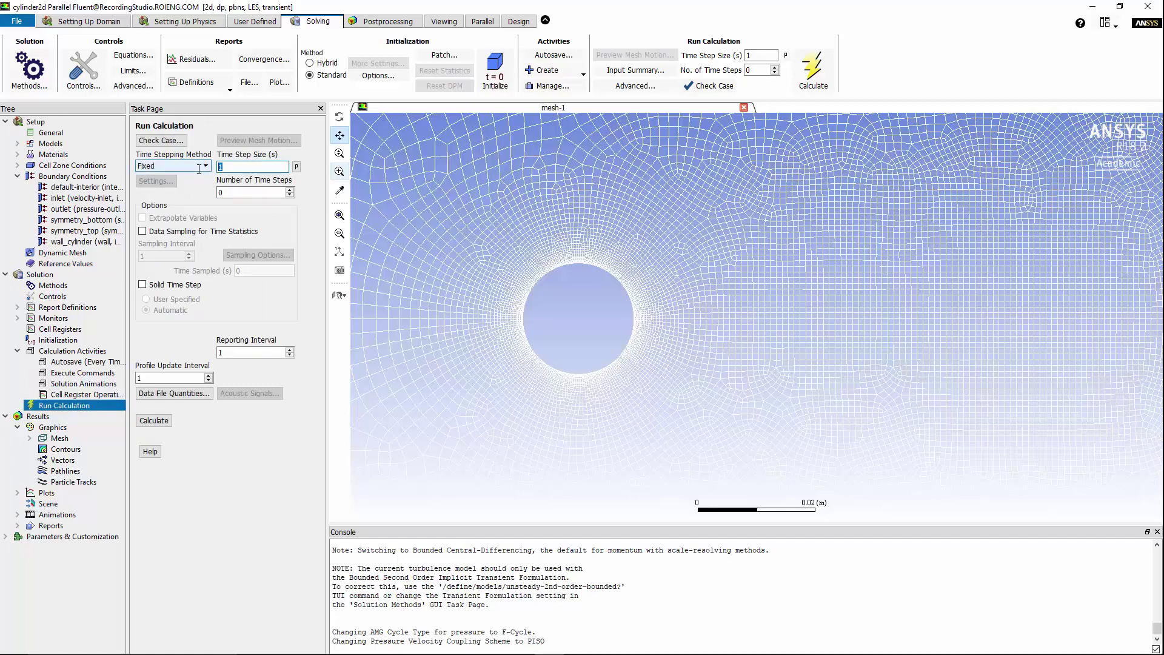
text(5e-)
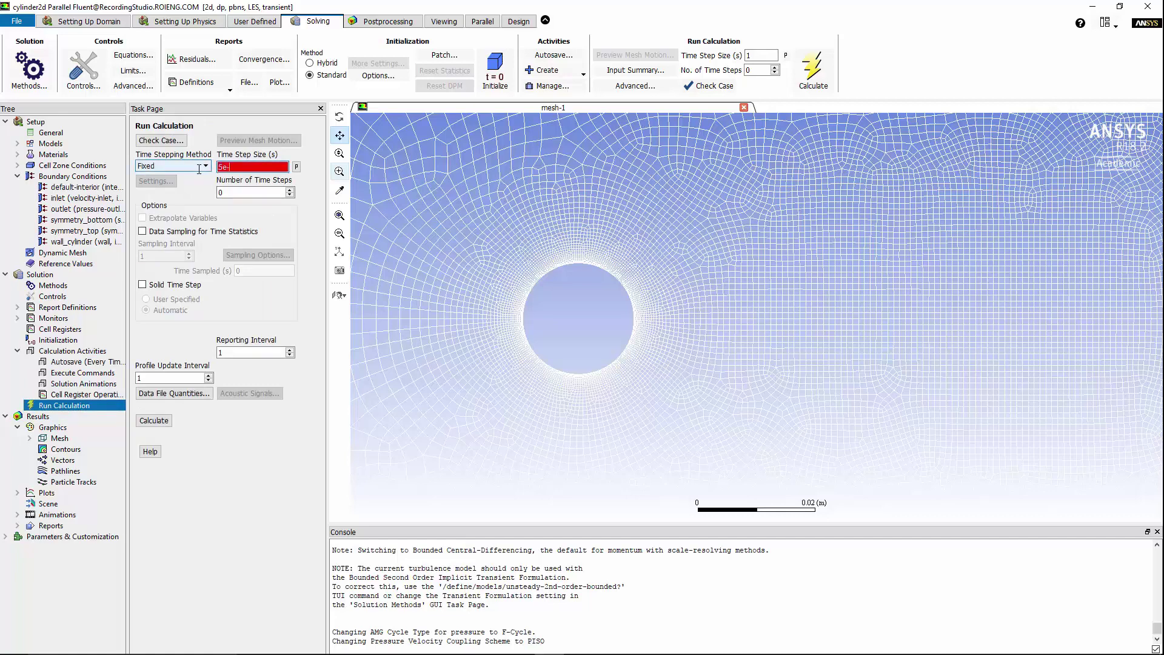
text(6)
click(232, 192)
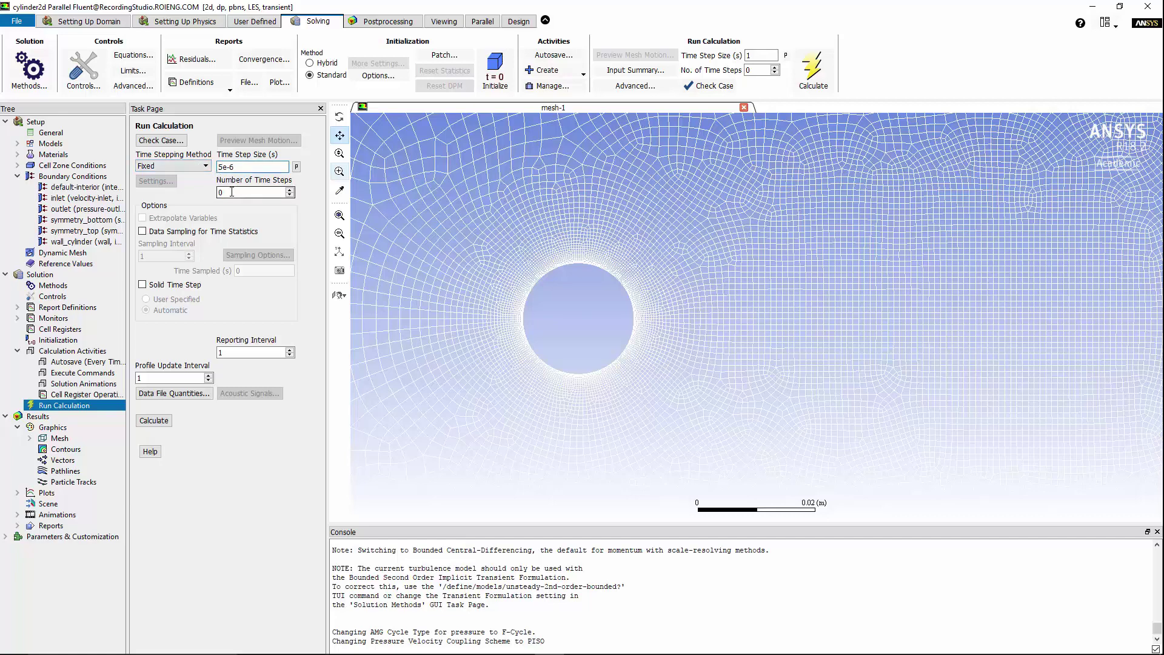
key(BackSpace)
text(4000)
Step: Run the 4000-step calculation, review the drag history, and select cylinder2d-1-04000.dat.gz
click(154, 421)
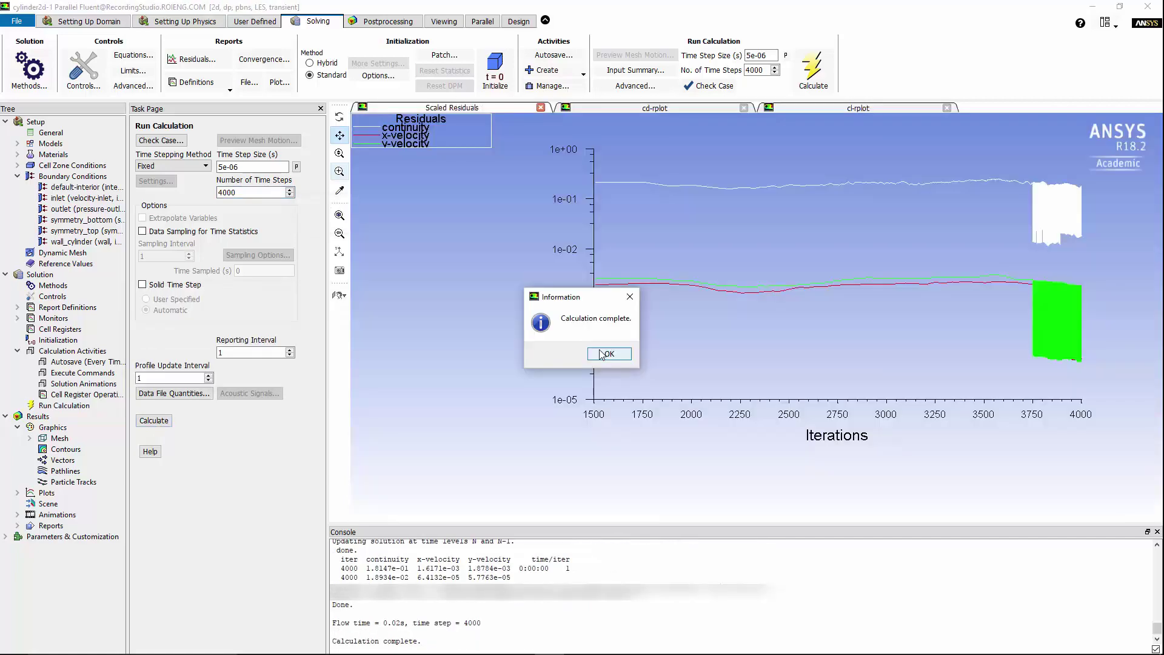
click(604, 357)
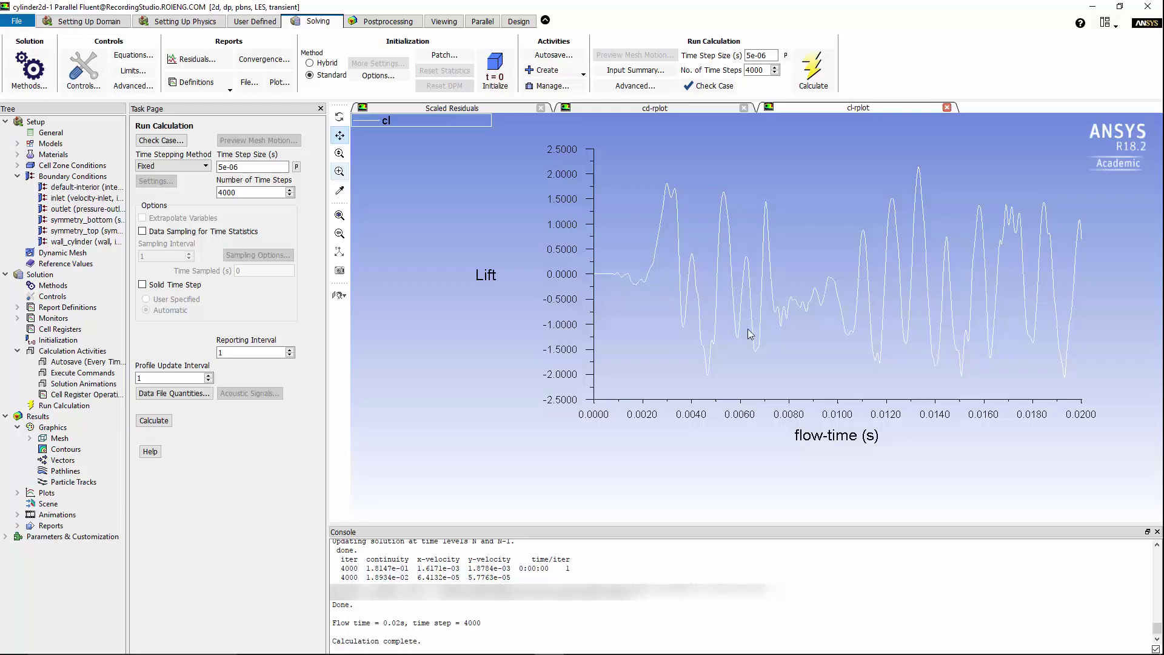
click(674, 106)
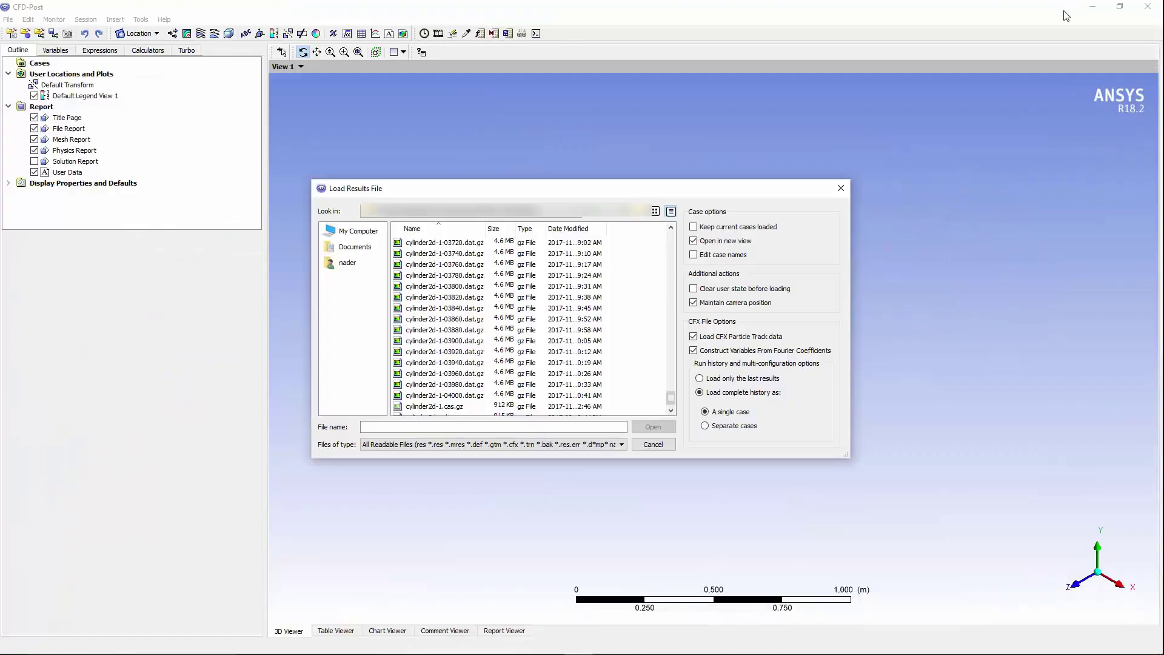
click(470, 396)
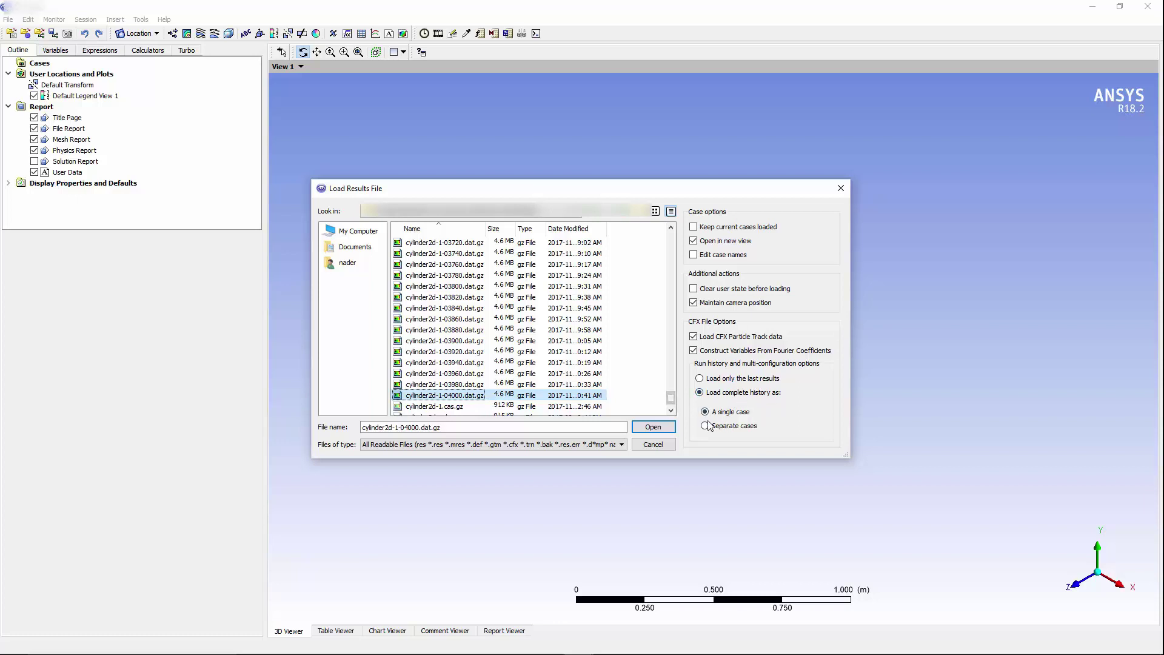
Step: Load the step-4000 results and insert Contour 1 on symmetry 2
click(652, 427)
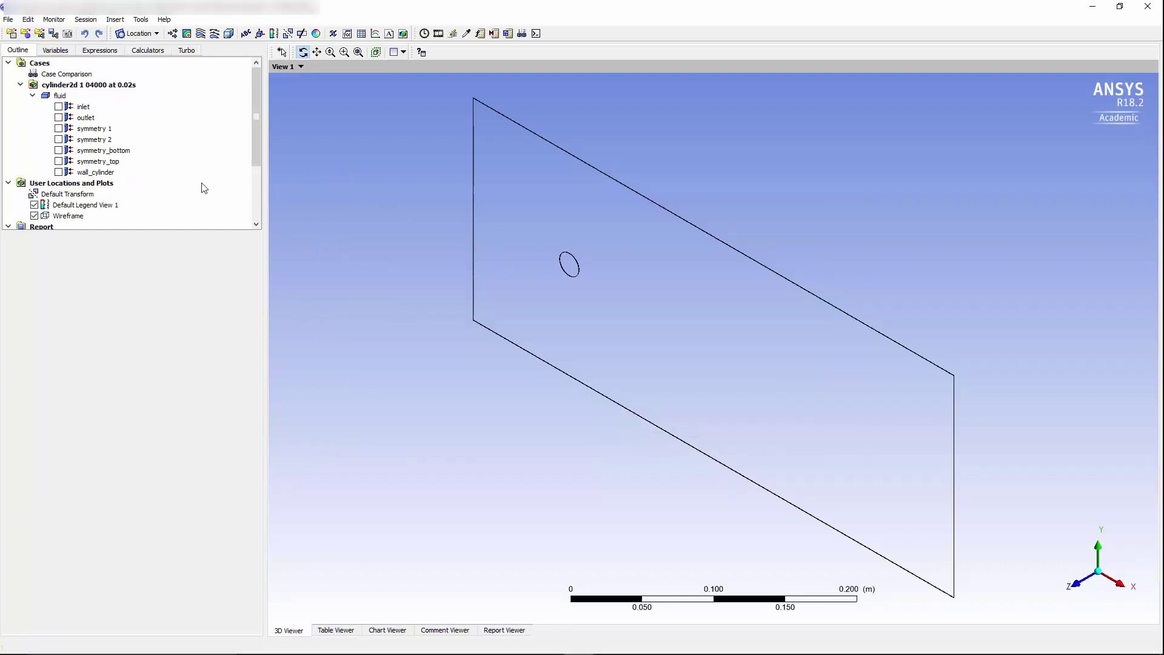
click(186, 35)
click(216, 82)
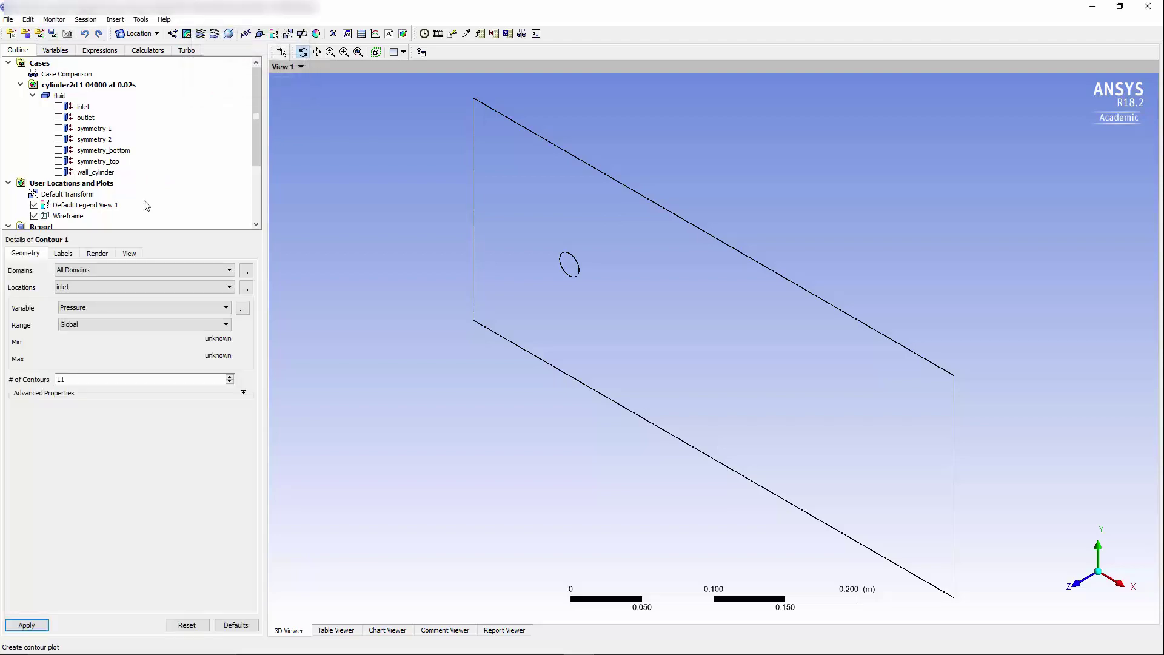
click(93, 290)
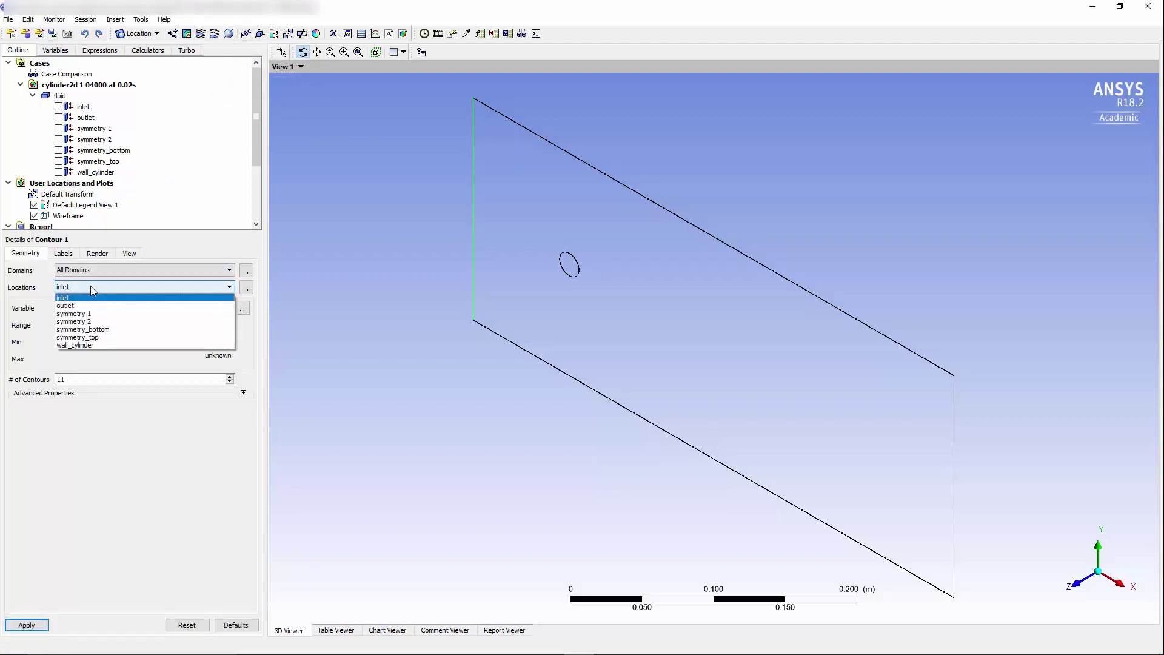
click(83, 322)
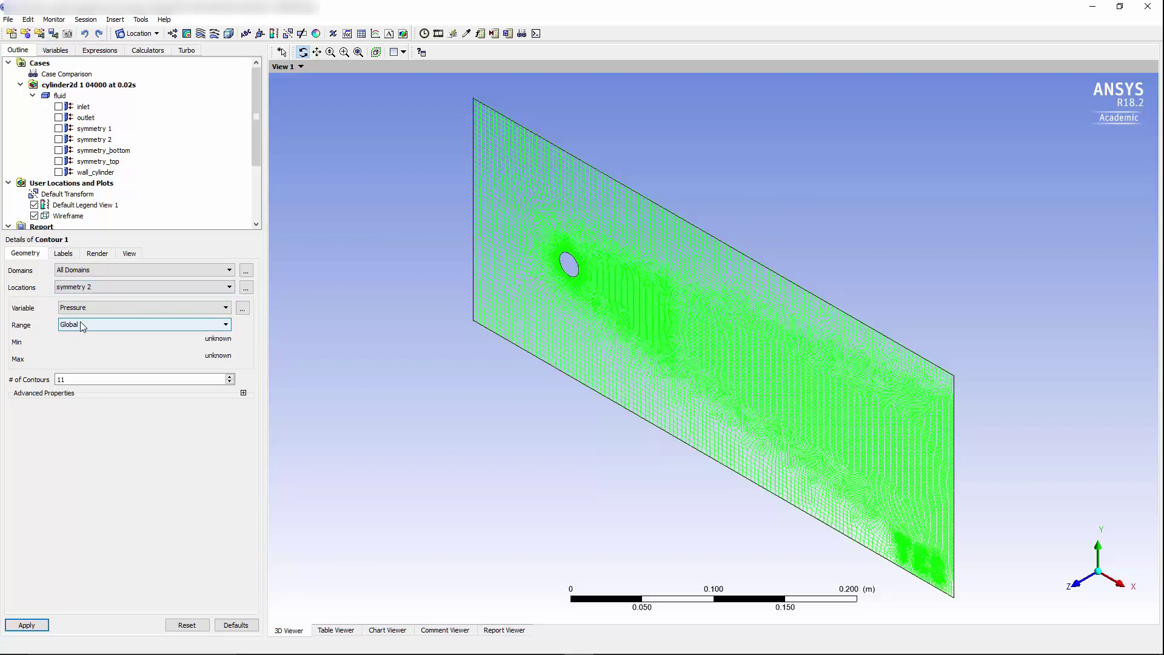
Step: Apply the -17000 to 3250 Pa, 21-level pressure range and view the plane along +Z
click(27, 624)
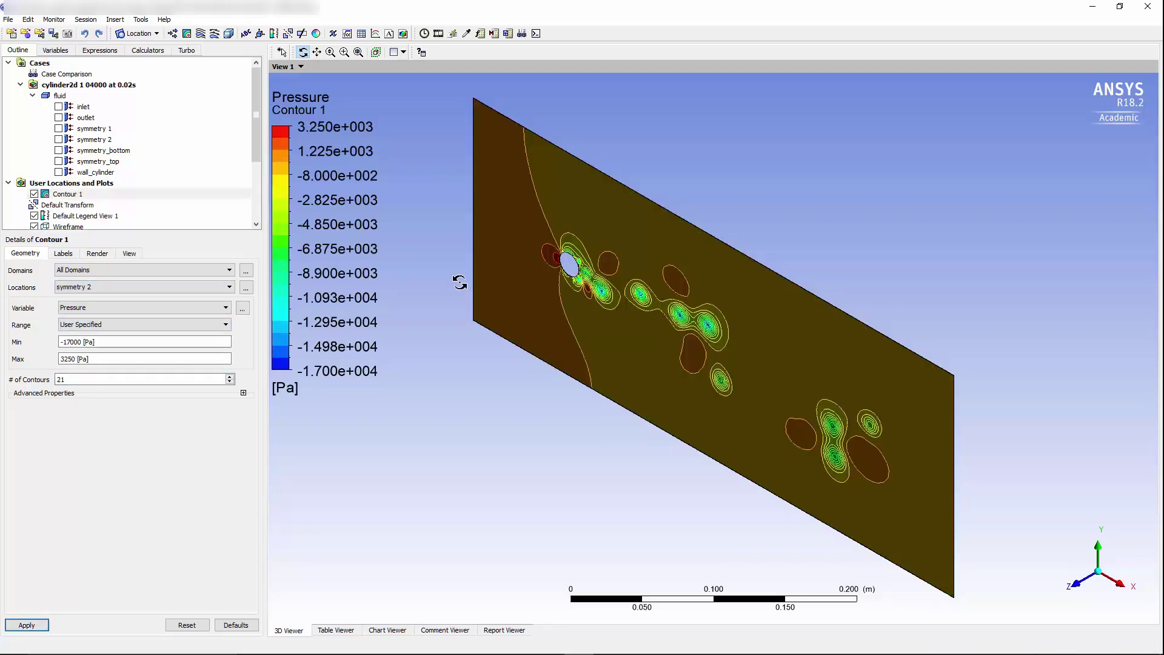
click(1084, 585)
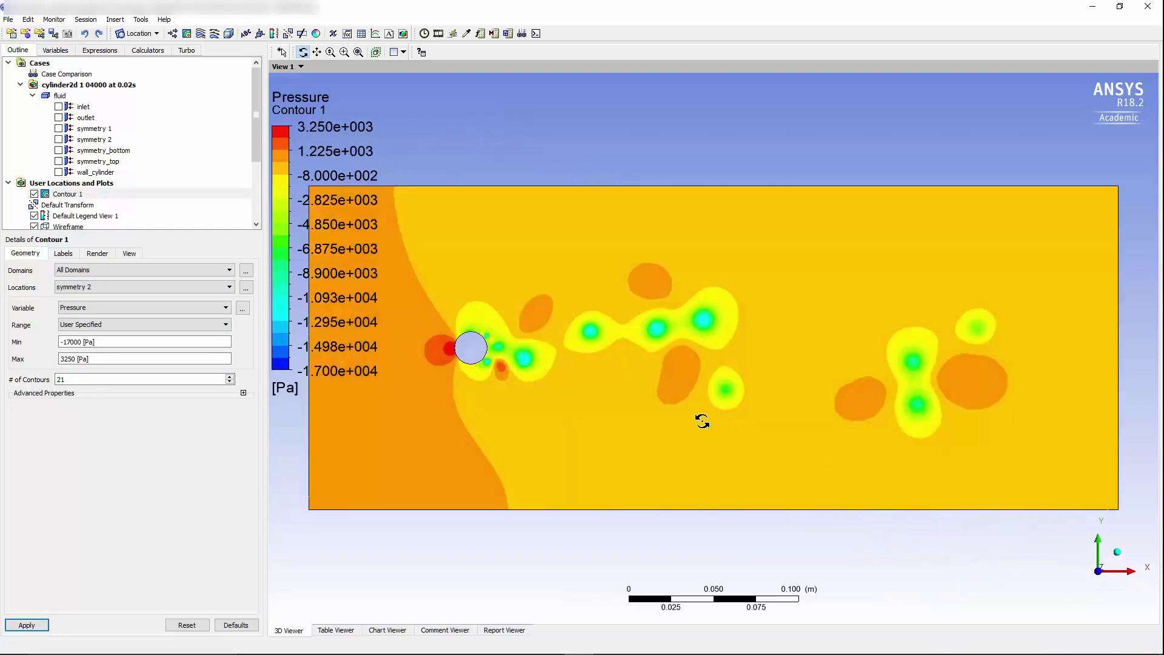
drag(602, 356, 675, 329)
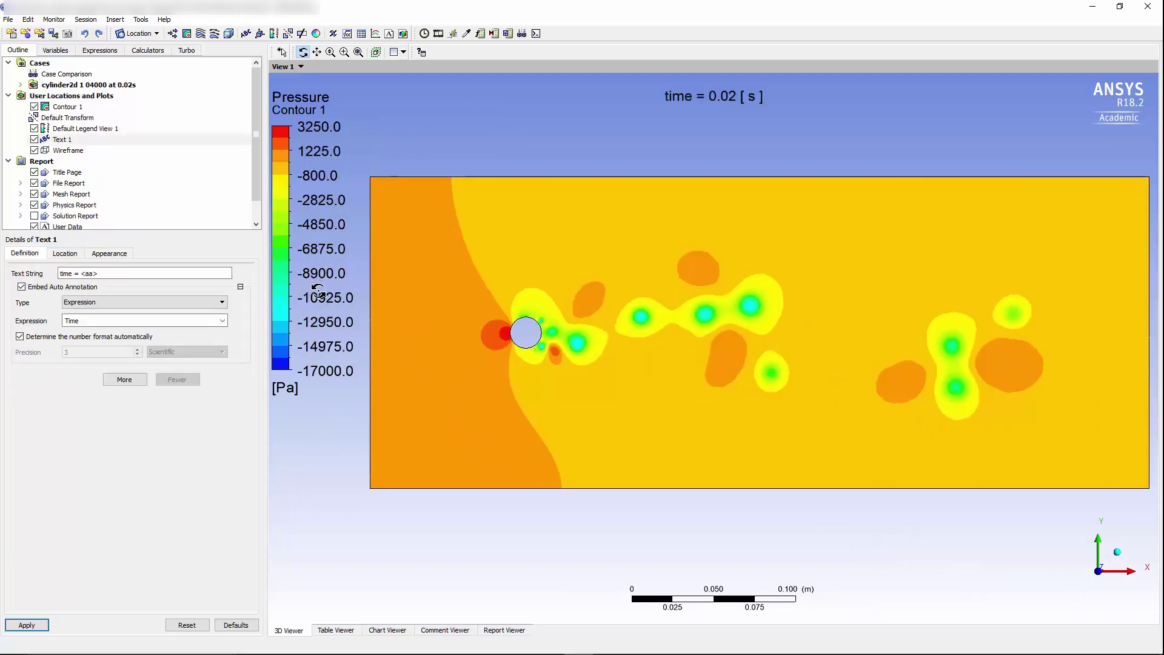
Step: Animate the pressure contour over the saved timesteps, starting from the first one
click(424, 33)
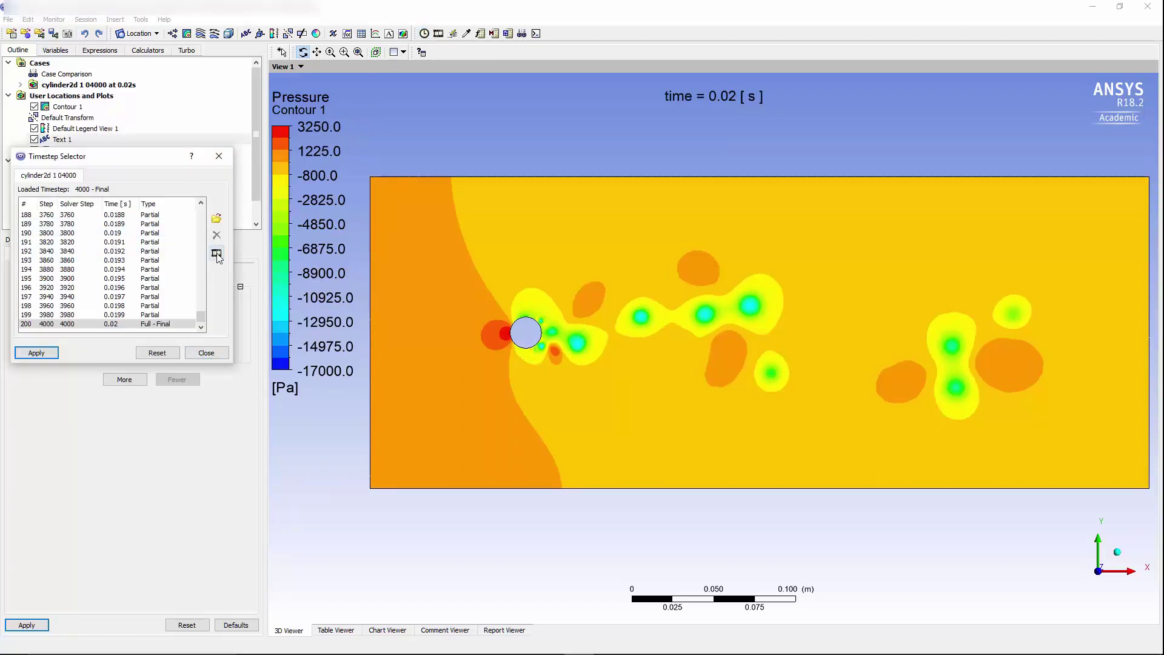
click(217, 254)
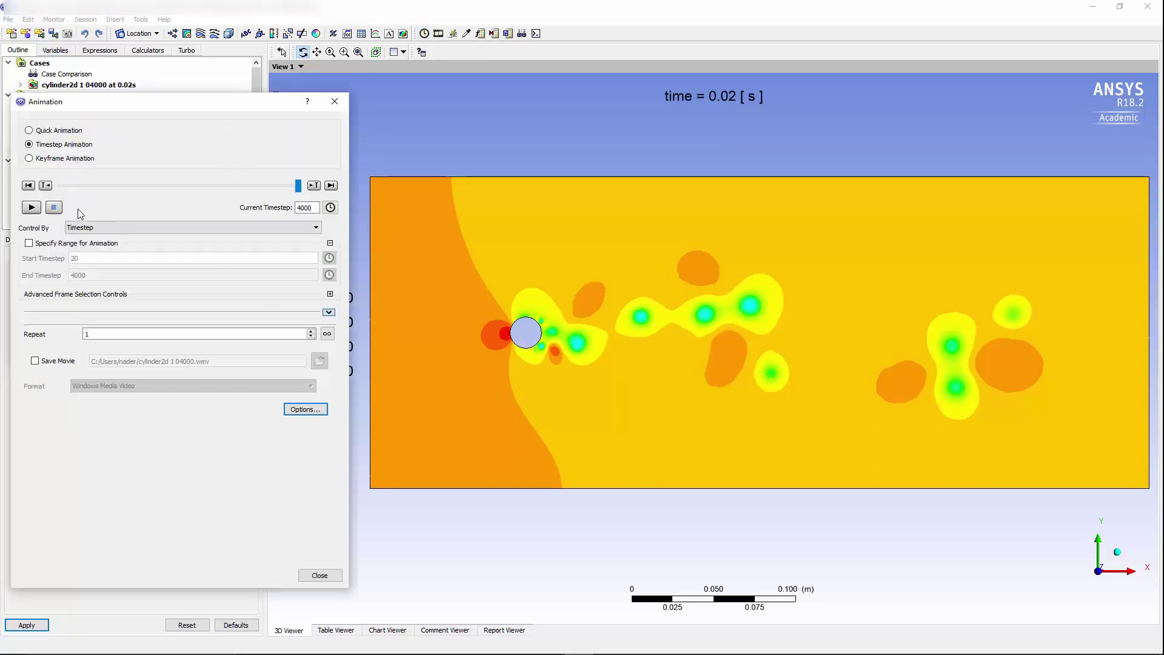
drag(298, 186, 61, 186)
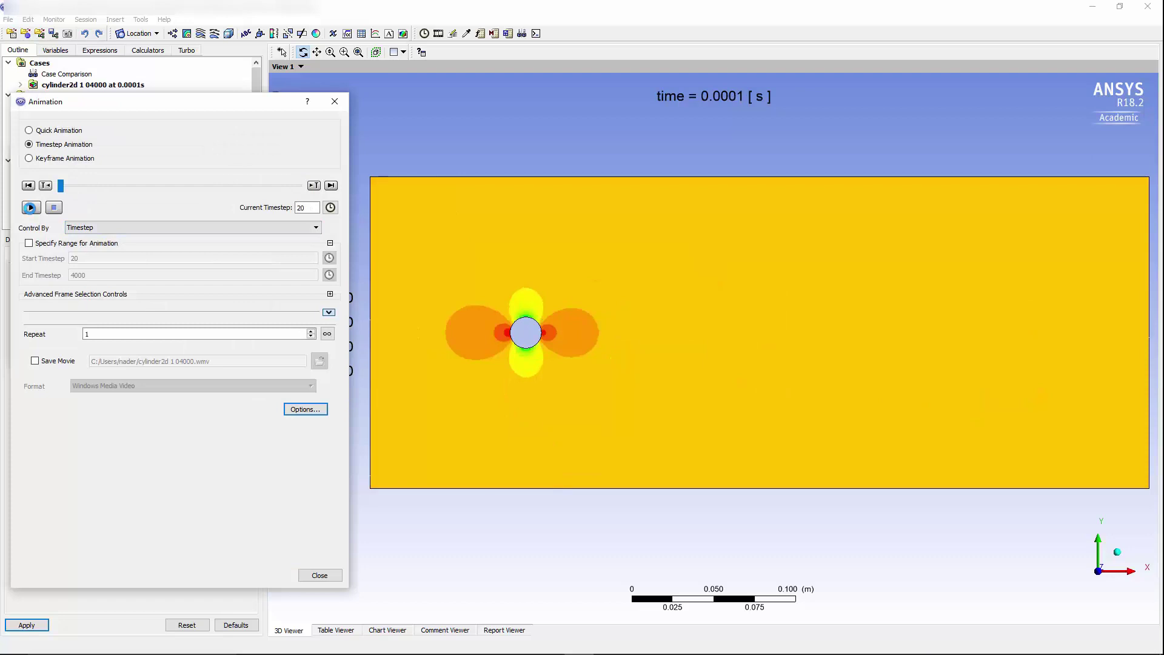
click(30, 209)
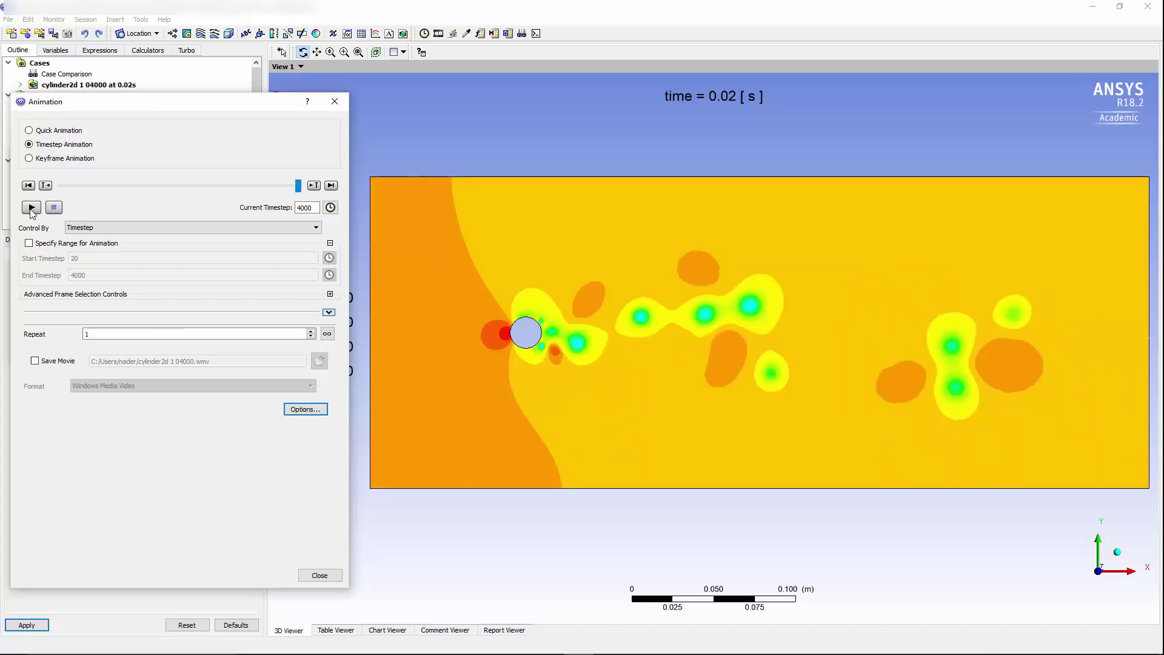
Step: Close the CFD-Post animation settings, then enable Fluent's Ffowcs-Williams & Hawkings acoustics with 0.095 correlation length
click(338, 104)
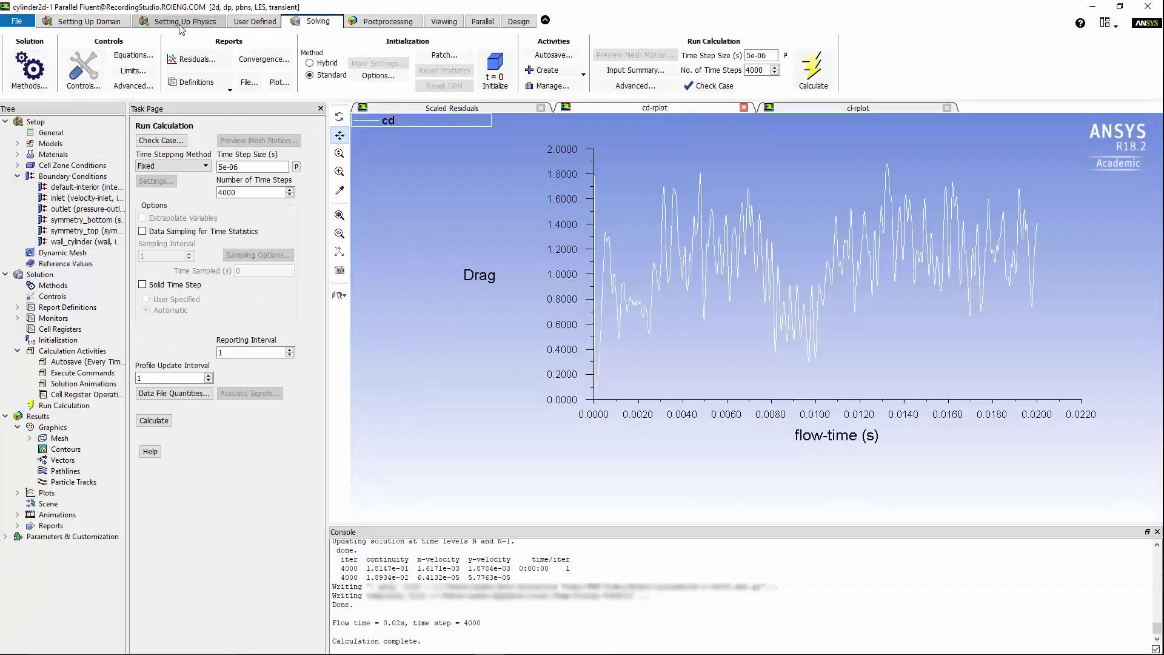
key(alt+Tab)
click(181, 23)
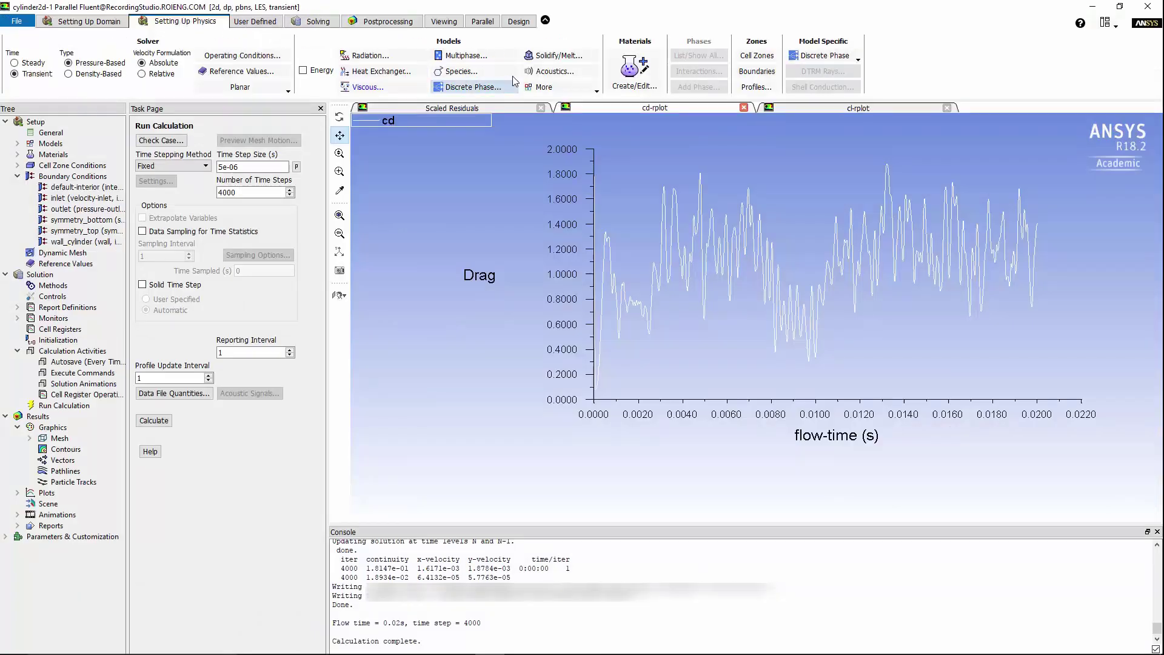
click(550, 71)
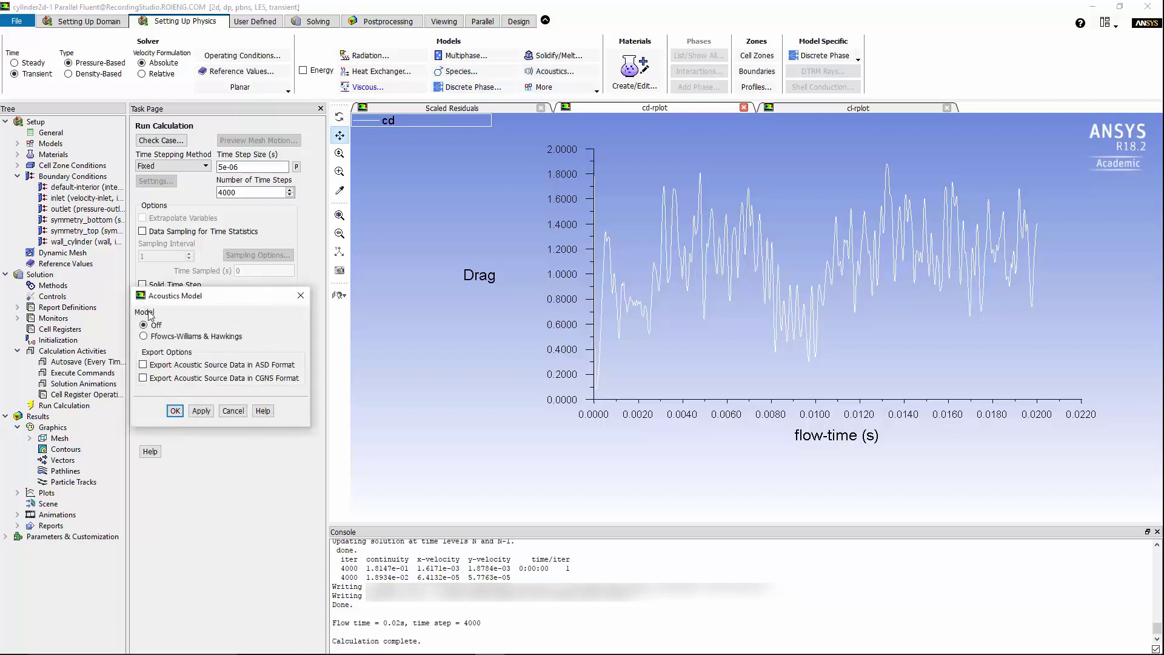
click(144, 336)
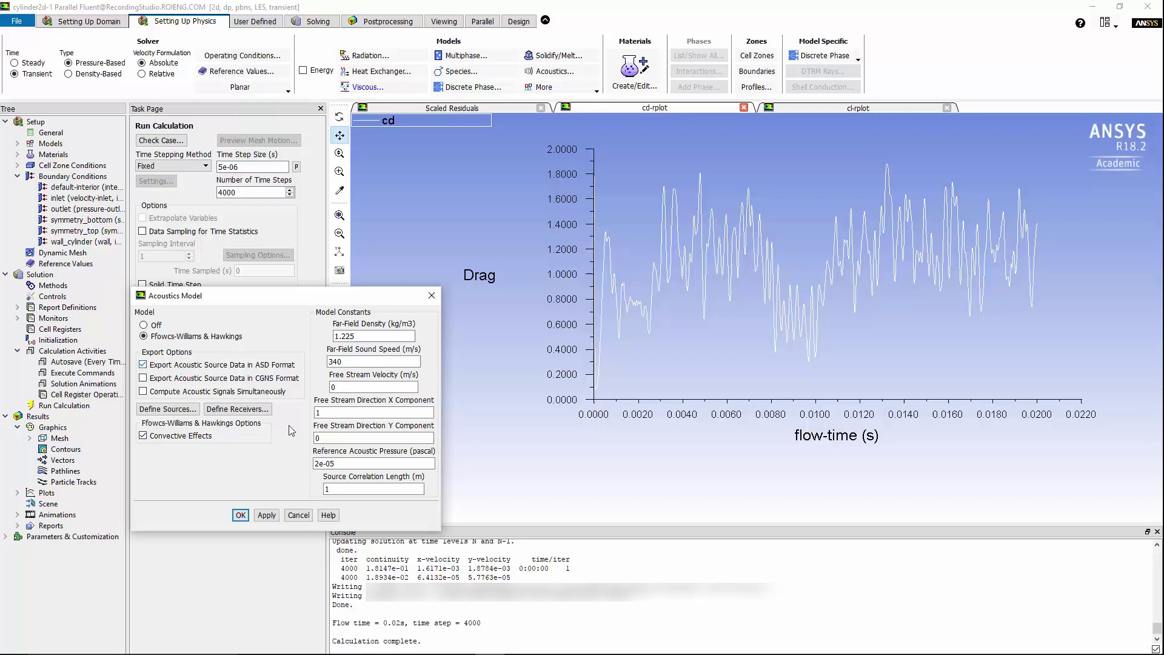
click(342, 488)
drag(342, 488, 289, 486)
text(0.095)
Step: Define wall_cylinder as the acoustic source zone with root name 'cyliner2d'
click(183, 414)
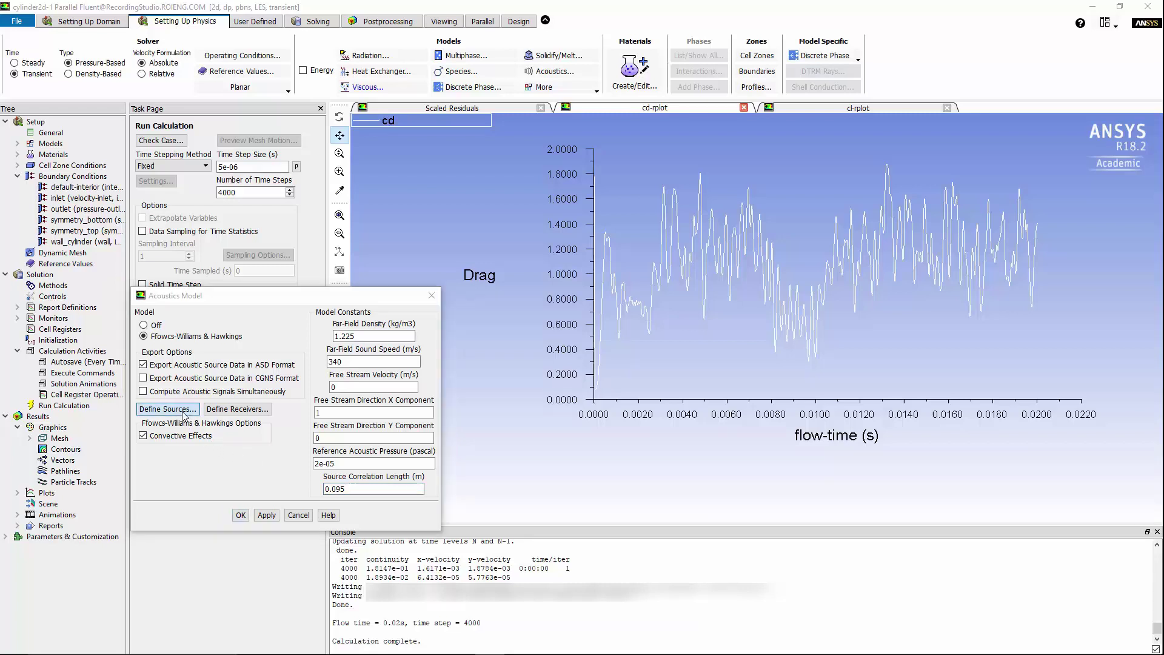
click(158, 335)
text(cyliner2d)
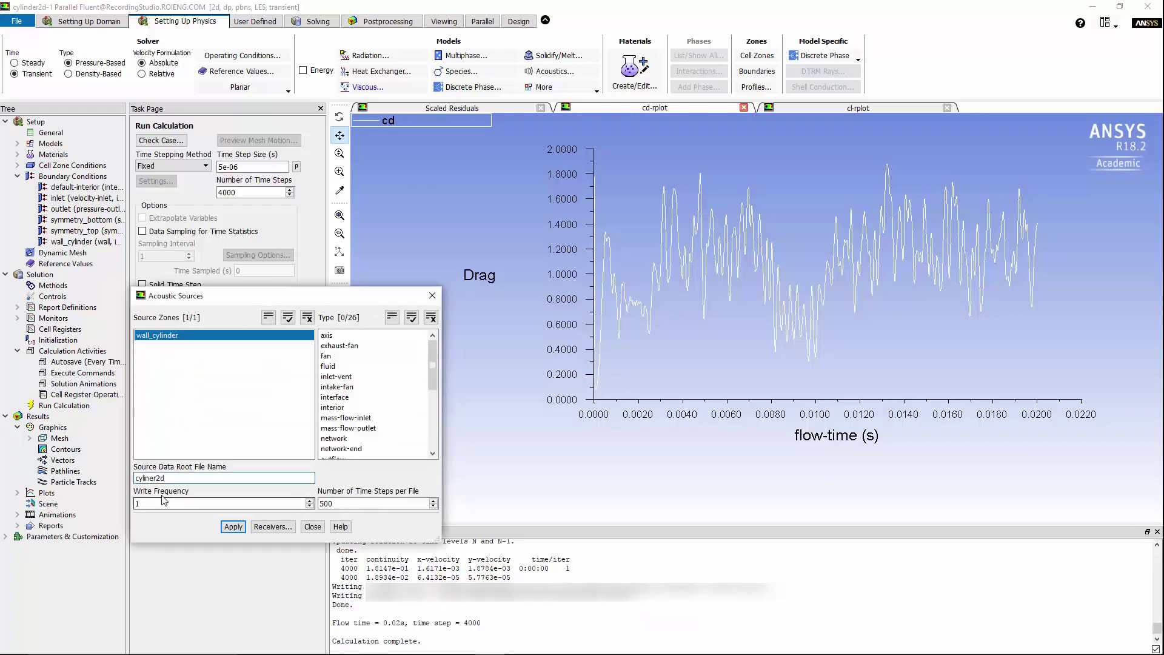
click(351, 503)
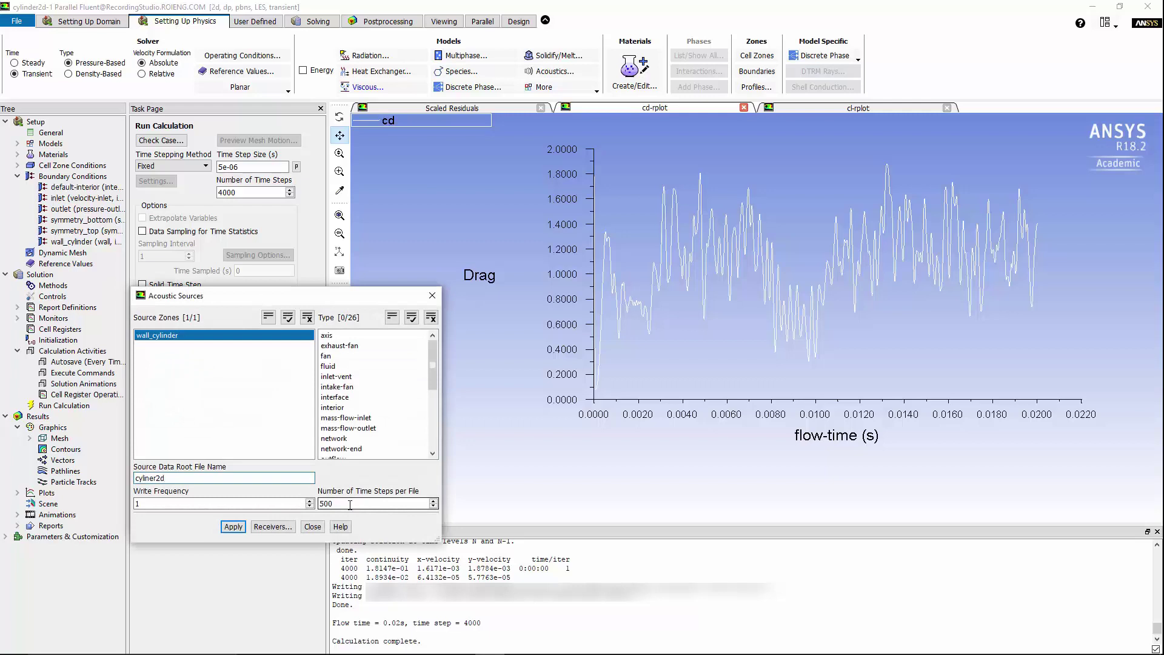
click(232, 528)
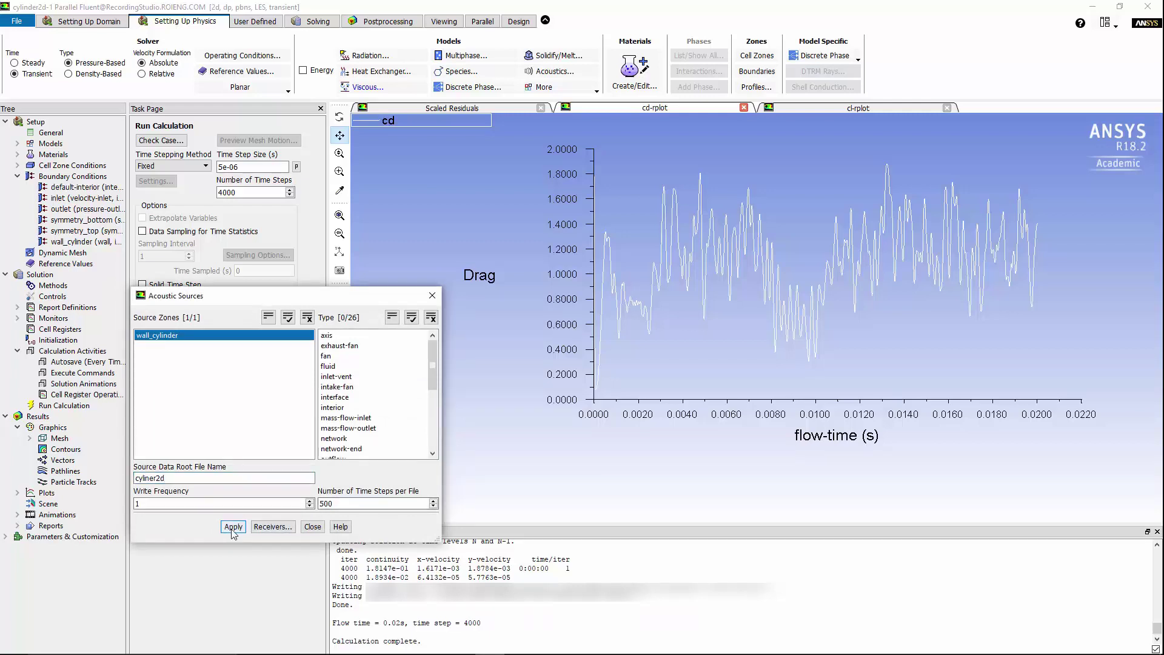
click(312, 527)
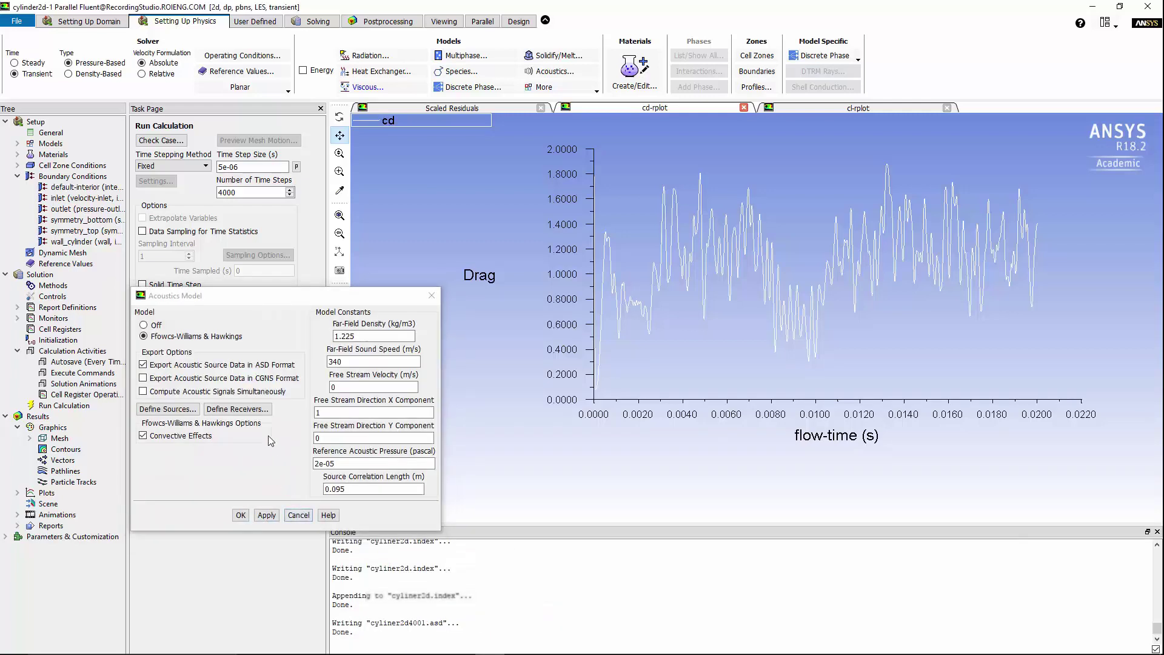
Step: Add two acoustic receivers at Y = -0.665 and -2.432 m and confirm the acoustics model
click(249, 410)
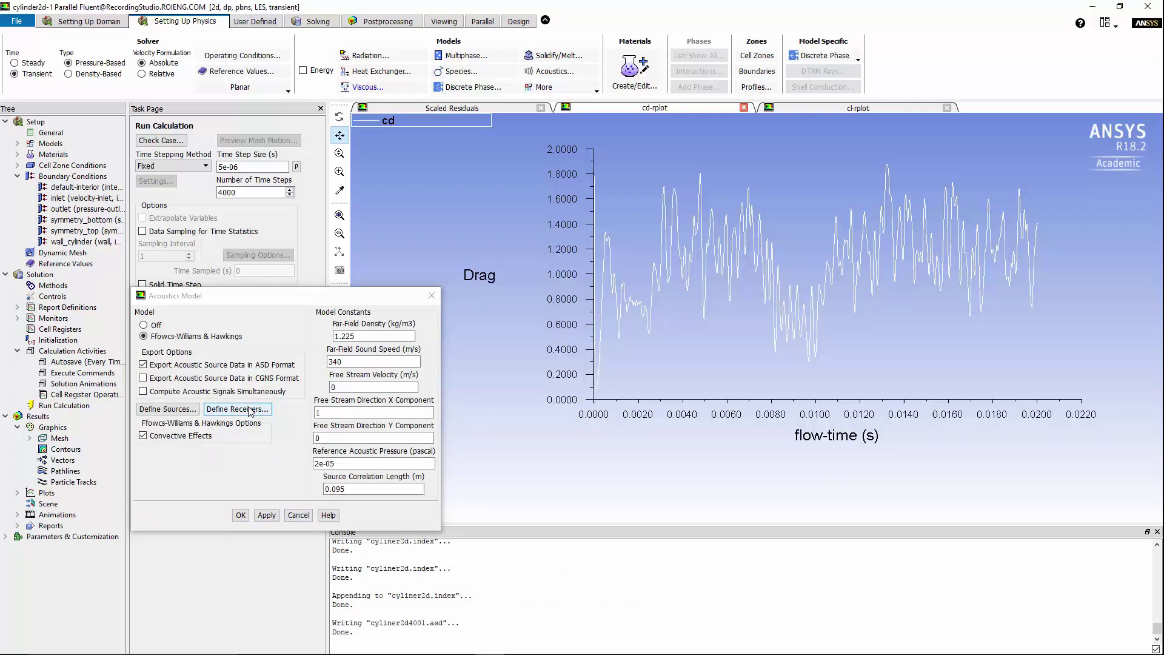
click(396, 373)
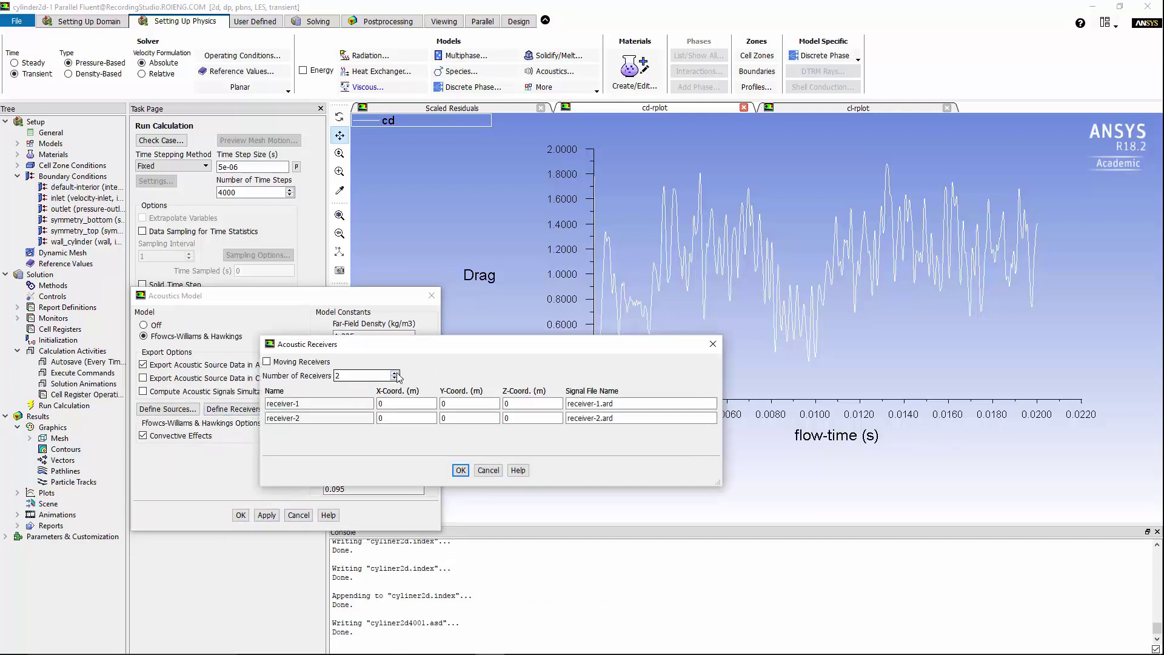
click(454, 404)
double_click(454, 404)
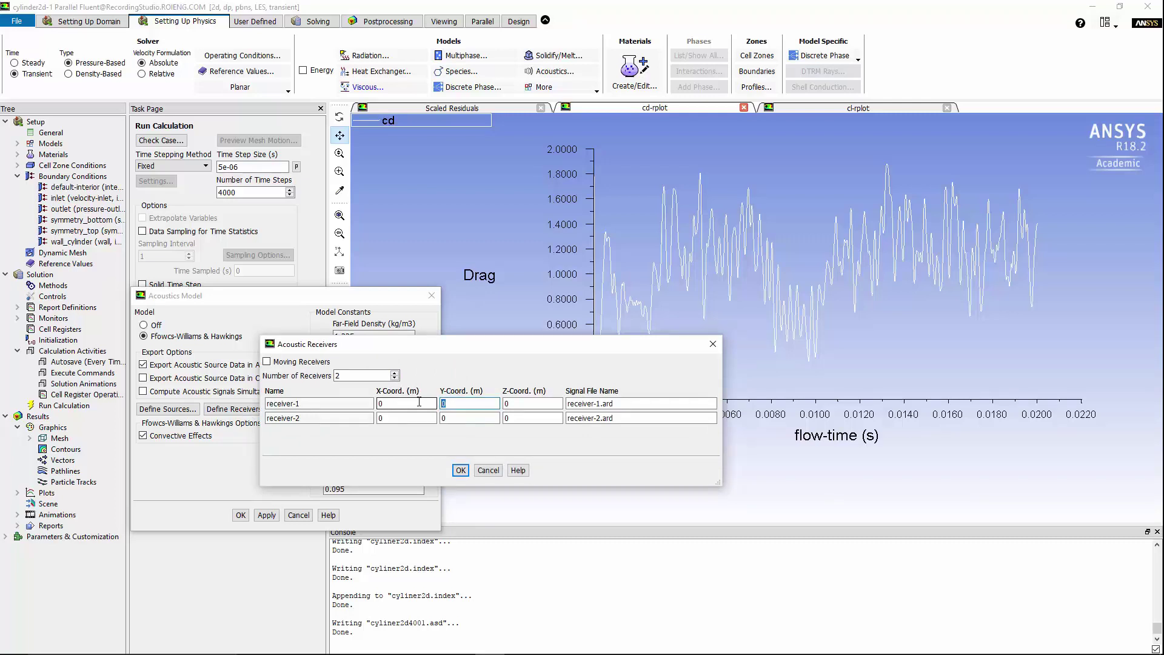
text(-0.665)
click(461, 418)
text(-2.432)
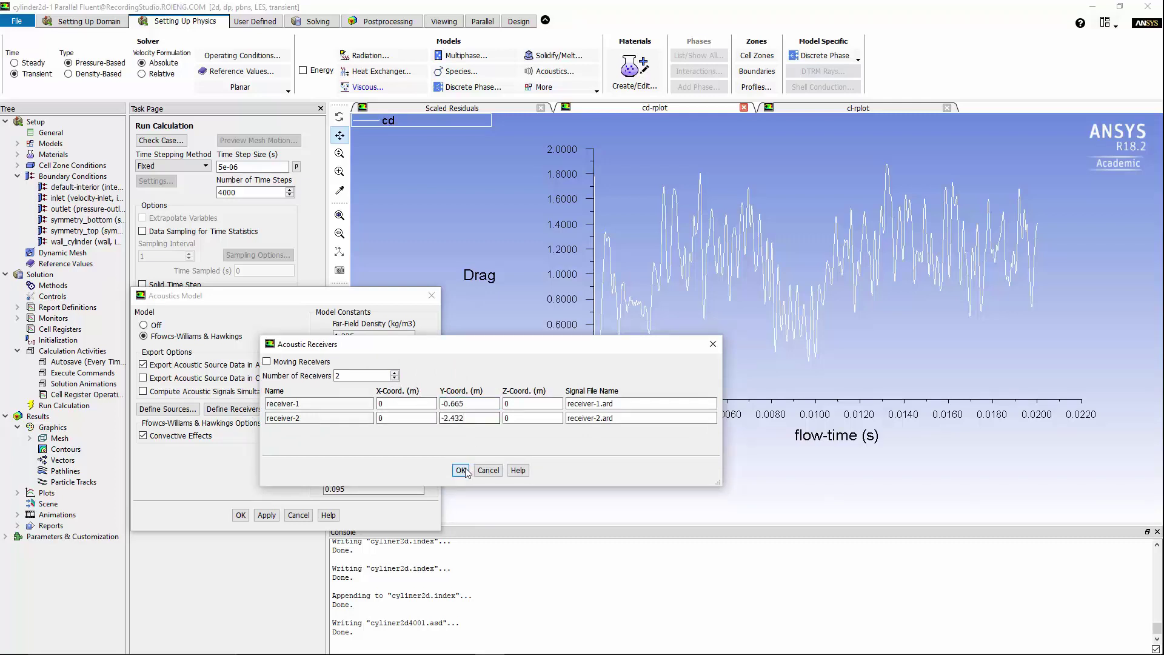
click(462, 471)
click(241, 514)
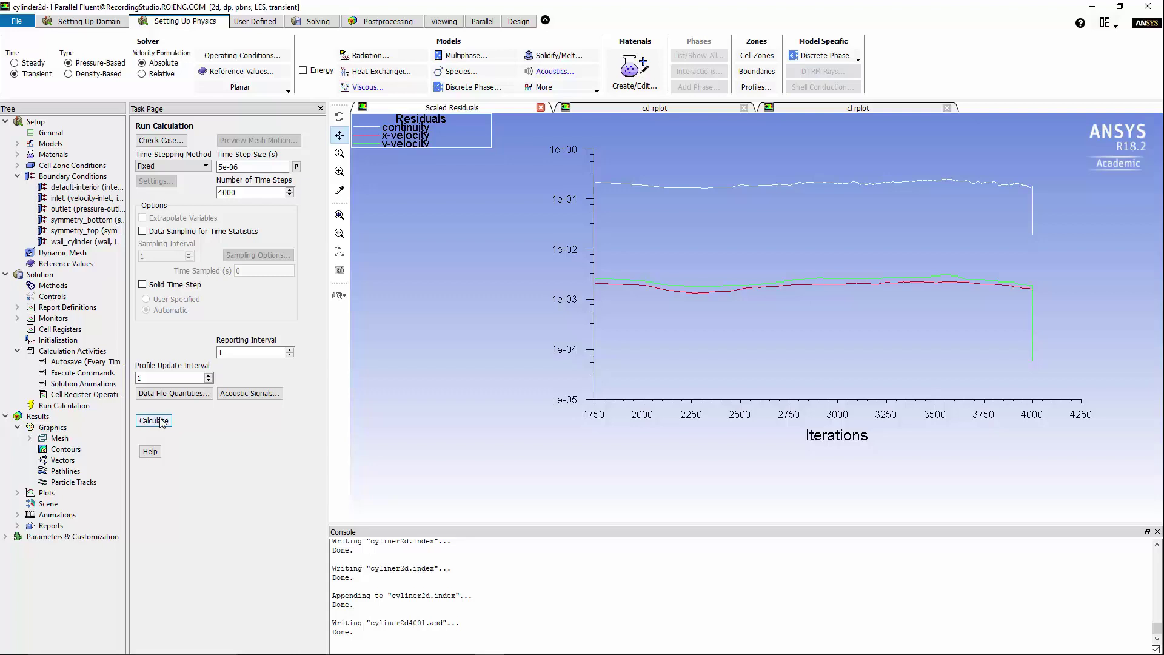
Step: Run the transient calculation through timestep 8001 (flow time 0.040005 s) and dismiss the completion message
click(161, 422)
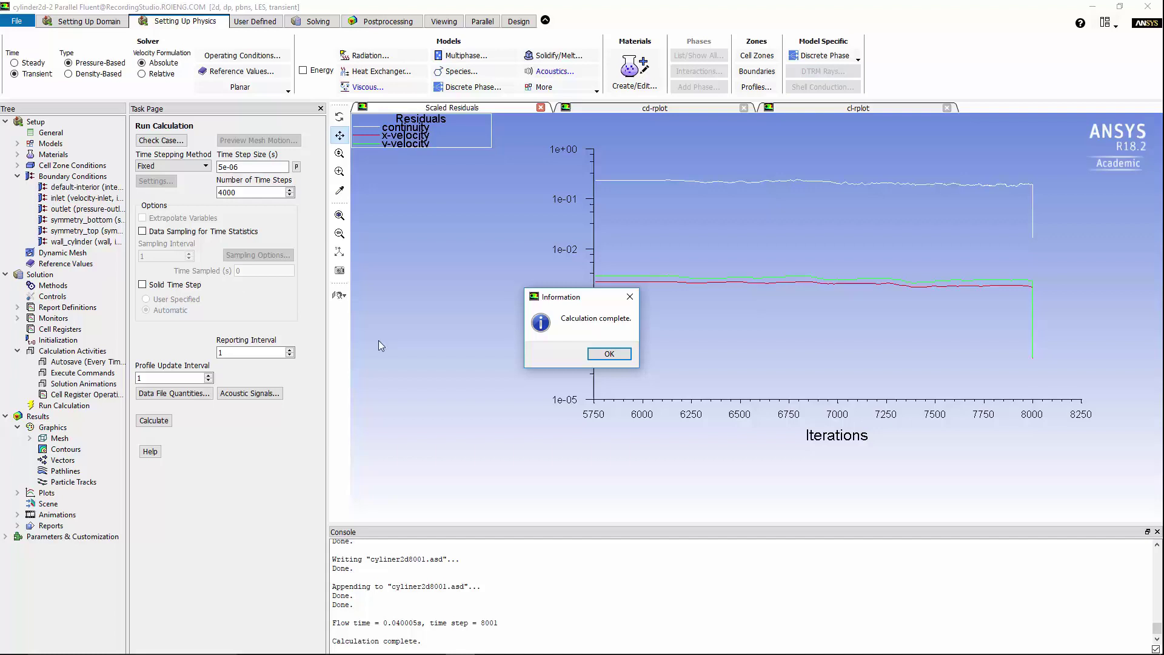
key(Return)
click(250, 393)
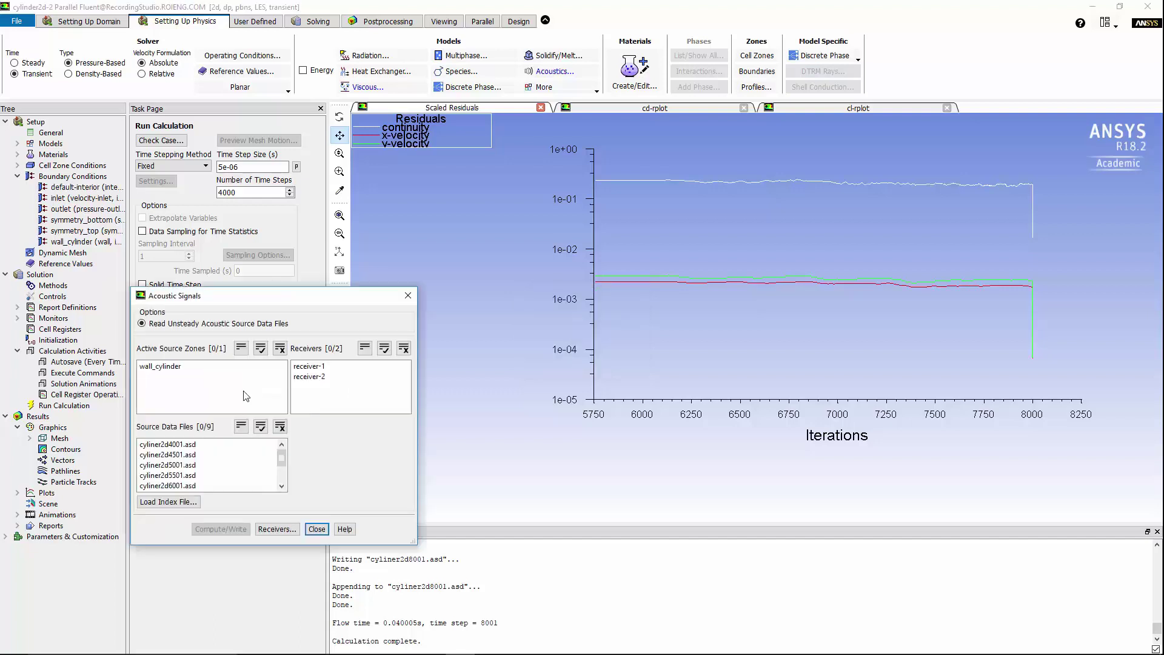
Step: Select wall_cylinder as the source zone, both receivers, and all nine source data files
click(182, 367)
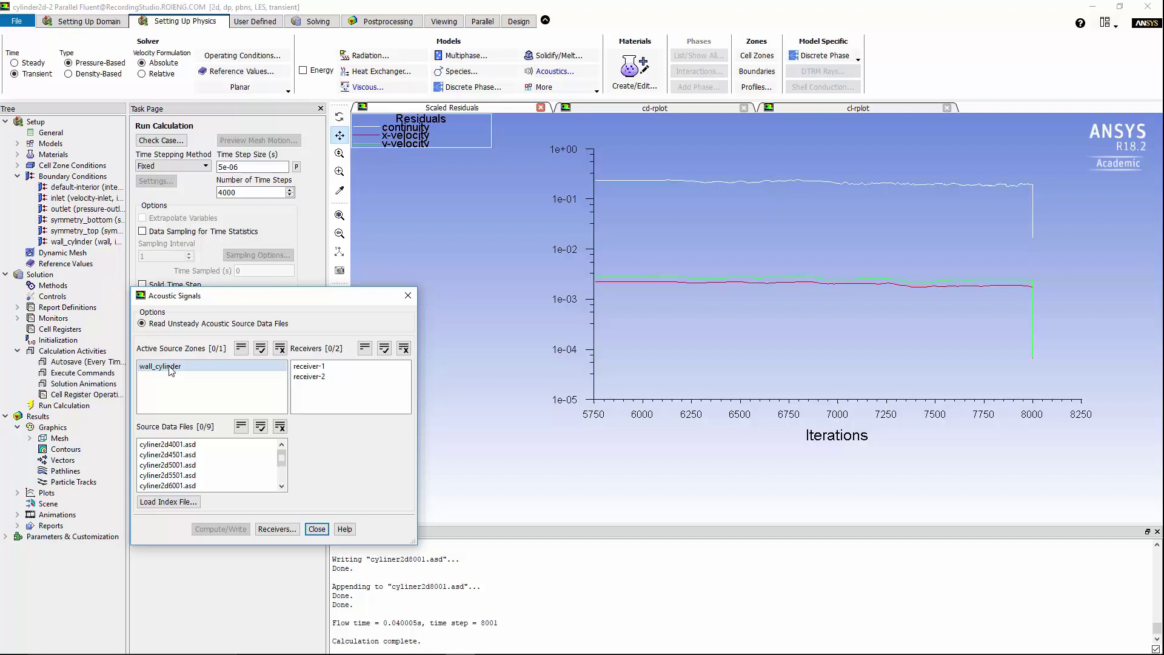
click(171, 368)
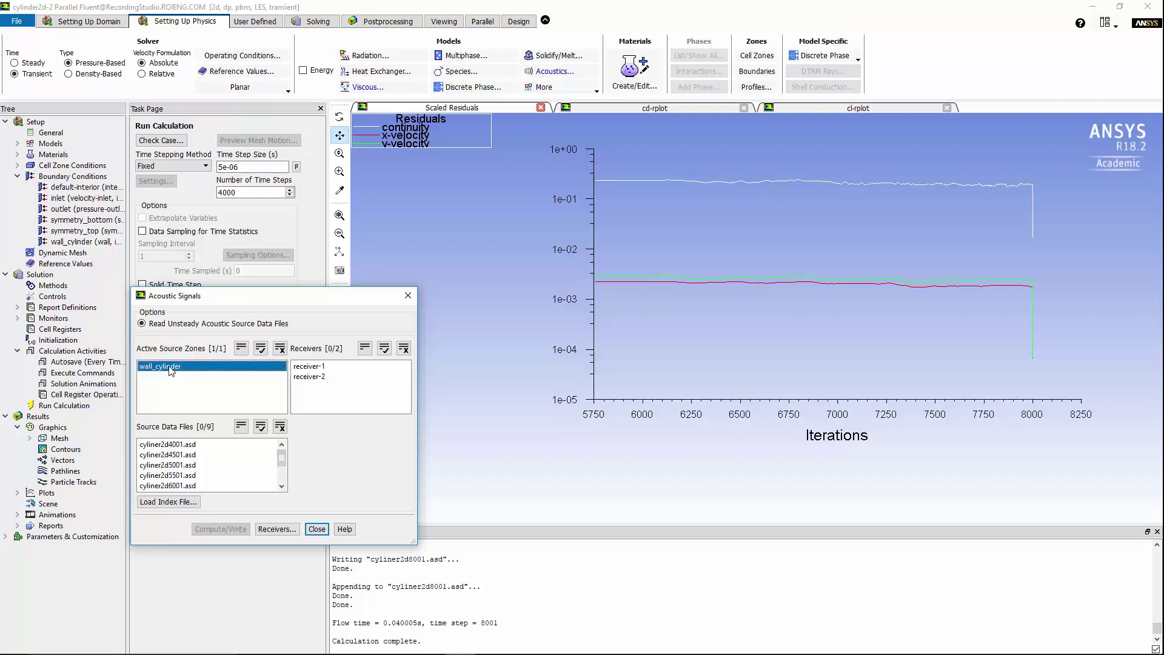
click(384, 348)
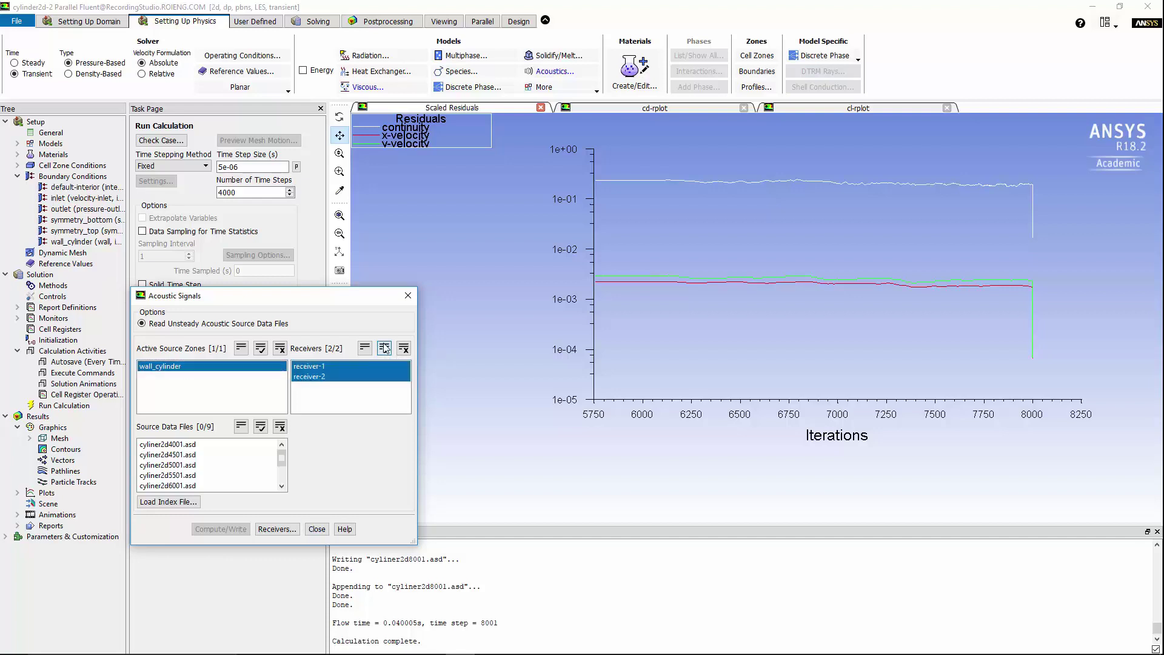
click(261, 427)
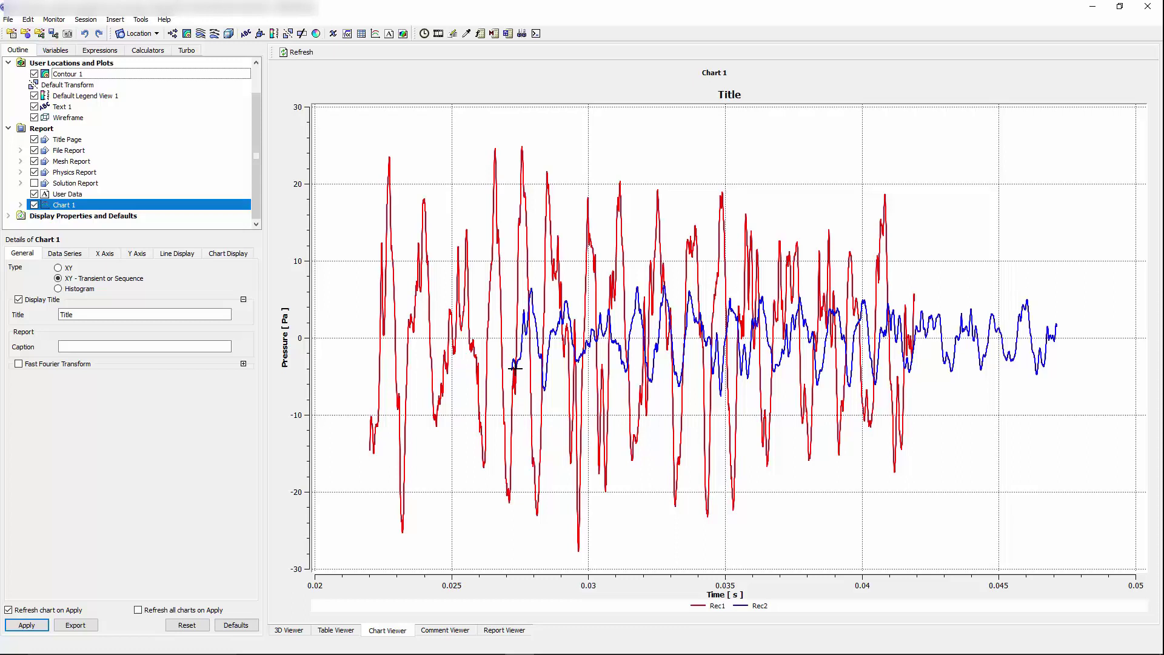
Step: Switch on Fast Fourier Transform for Chart 1 in CFD-Post
click(515, 368)
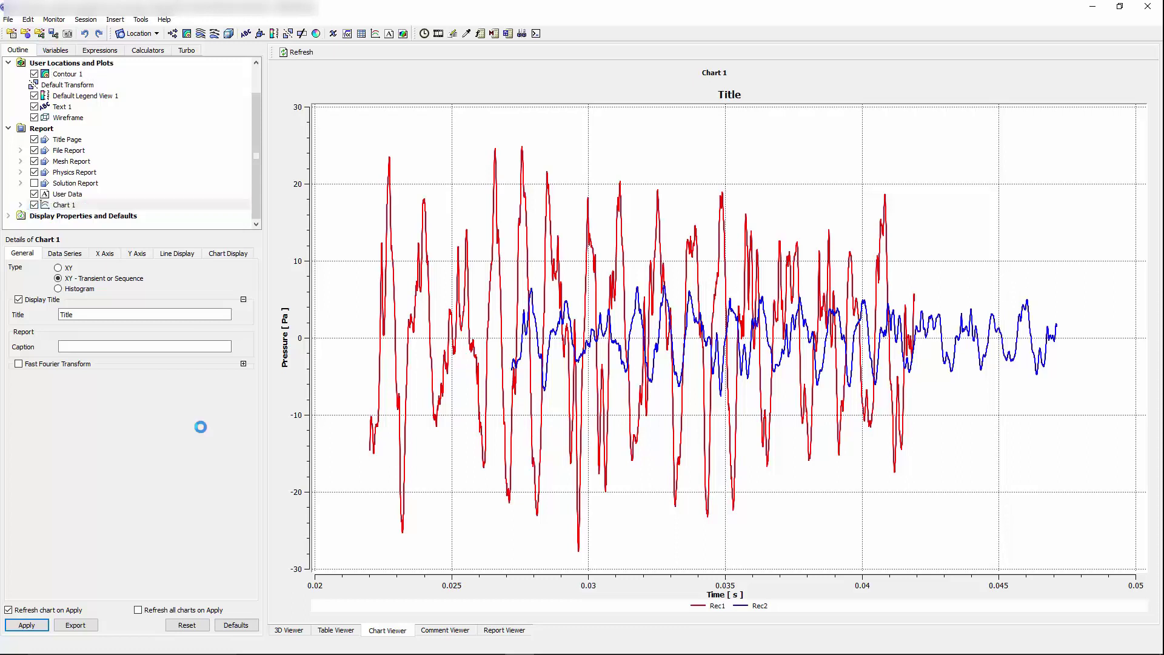
click(56, 366)
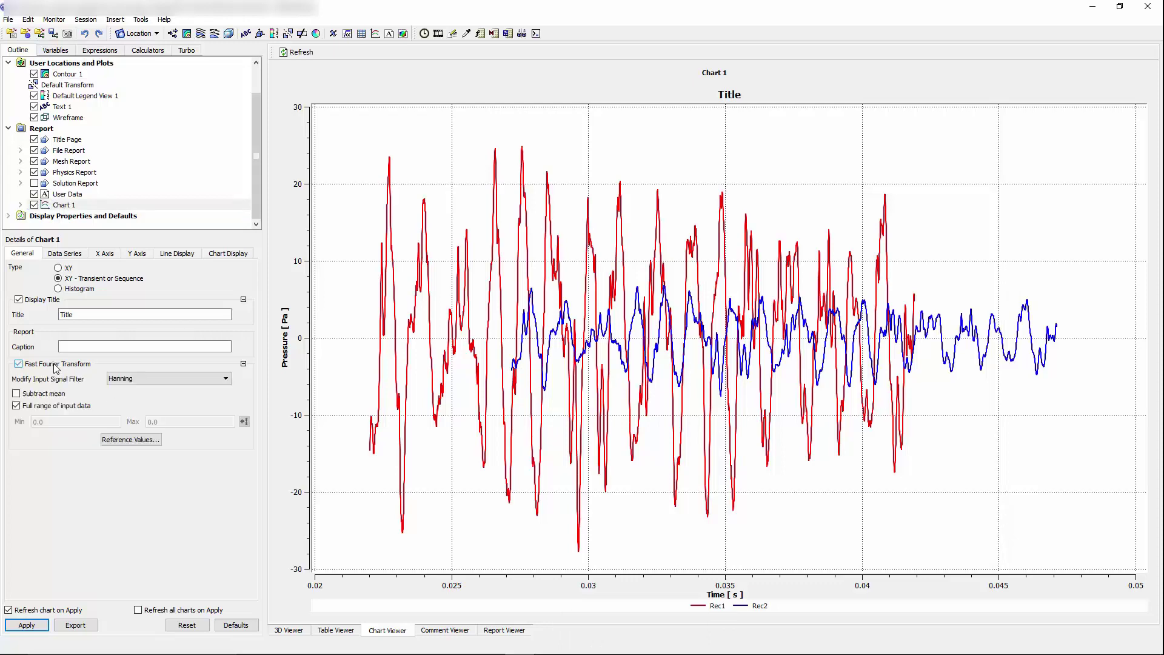